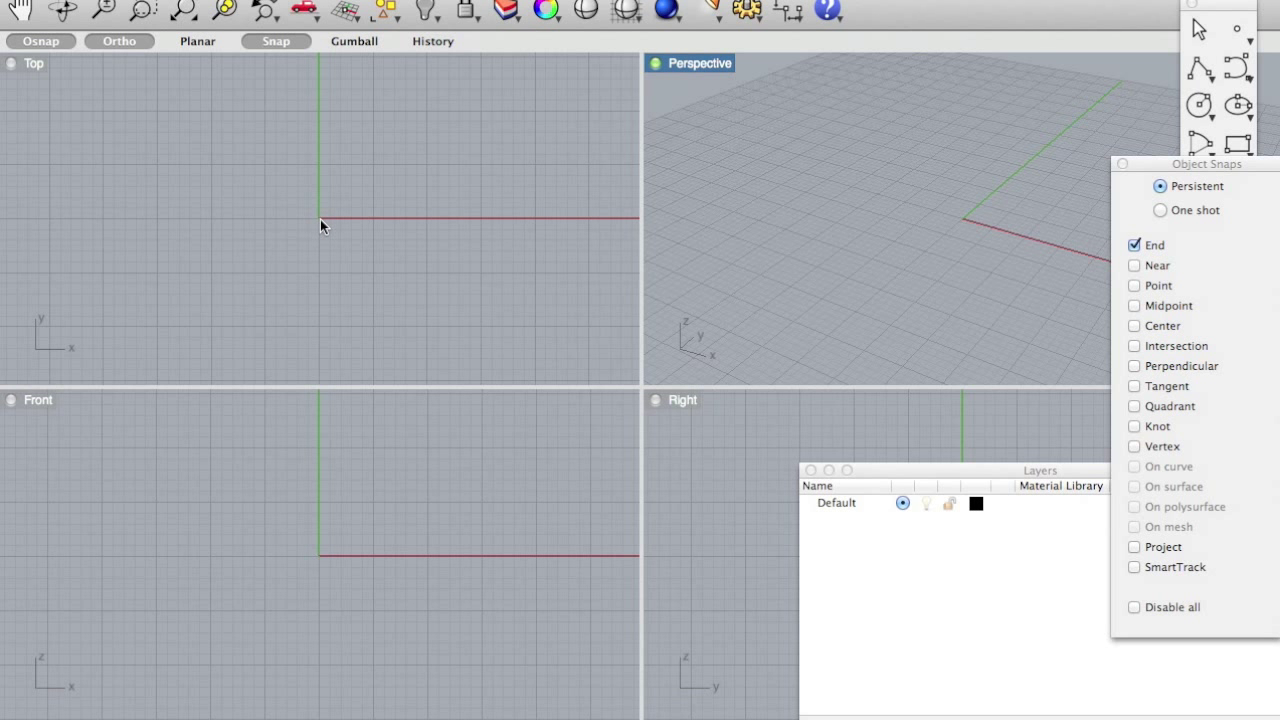
Step: Draw a circle centred on the origin in the Top viewport with a radius of 4.7
text(circ)
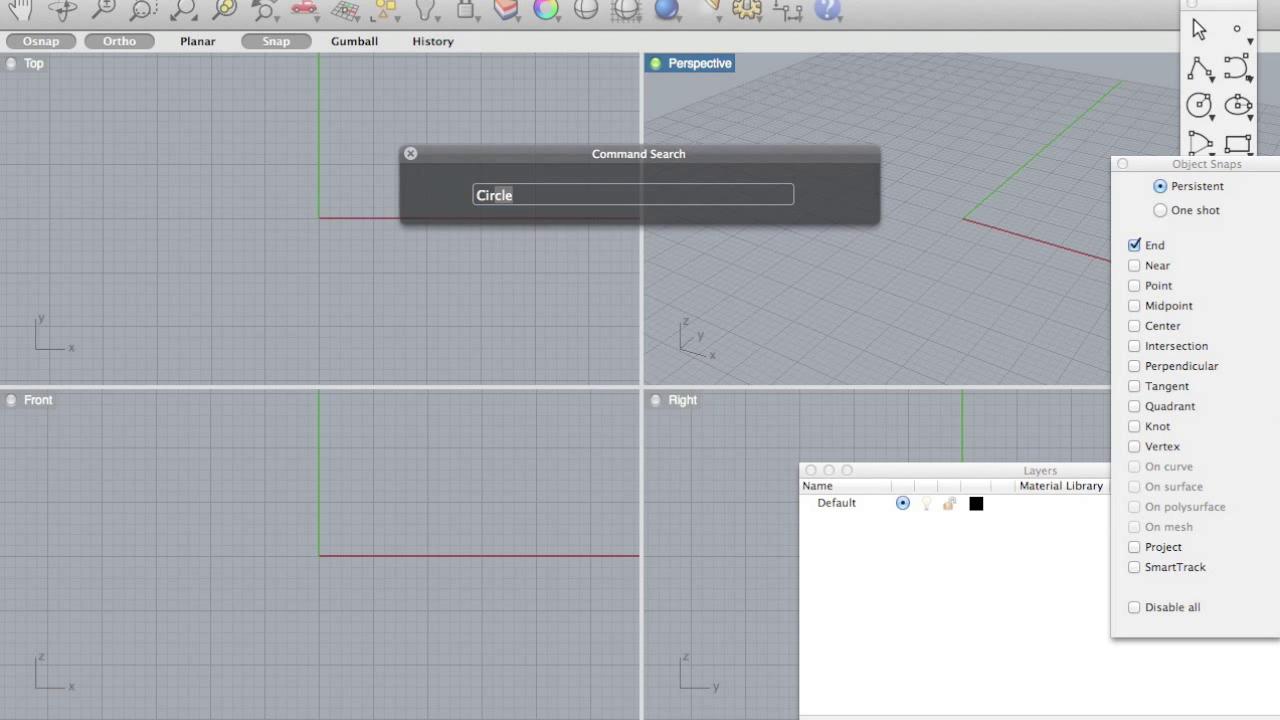
key(Return)
click(318, 217)
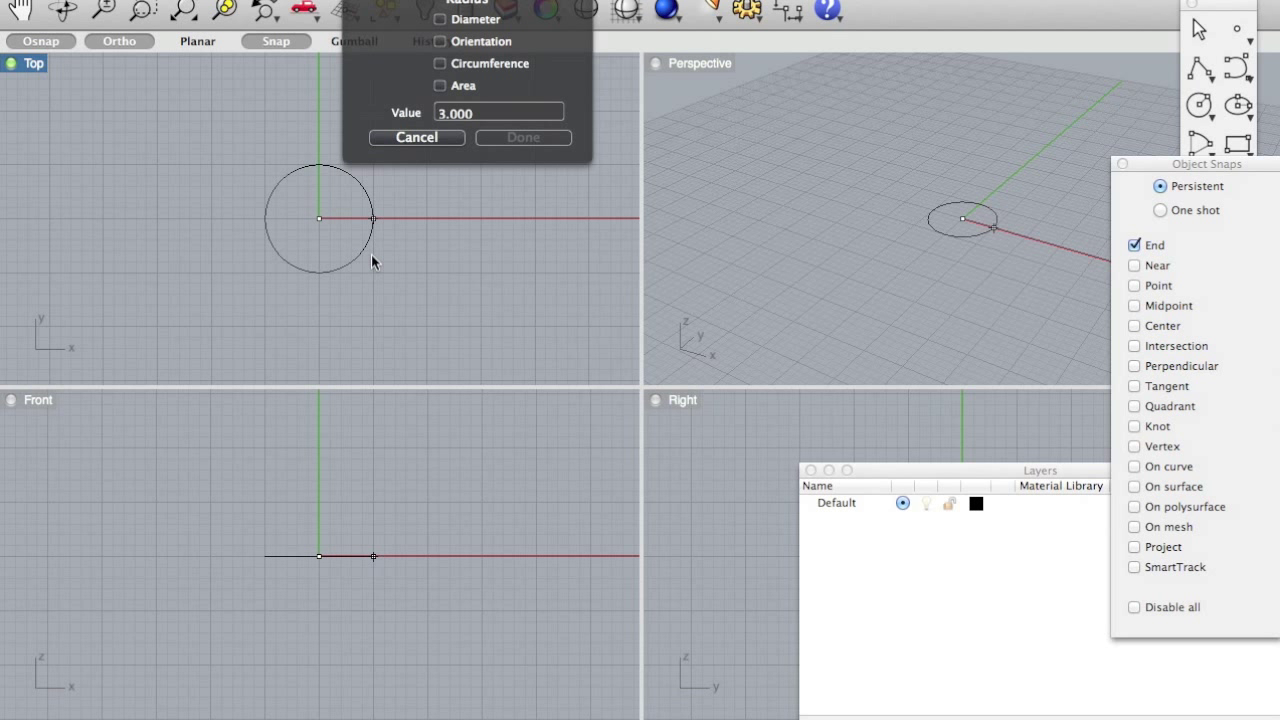
text(4)
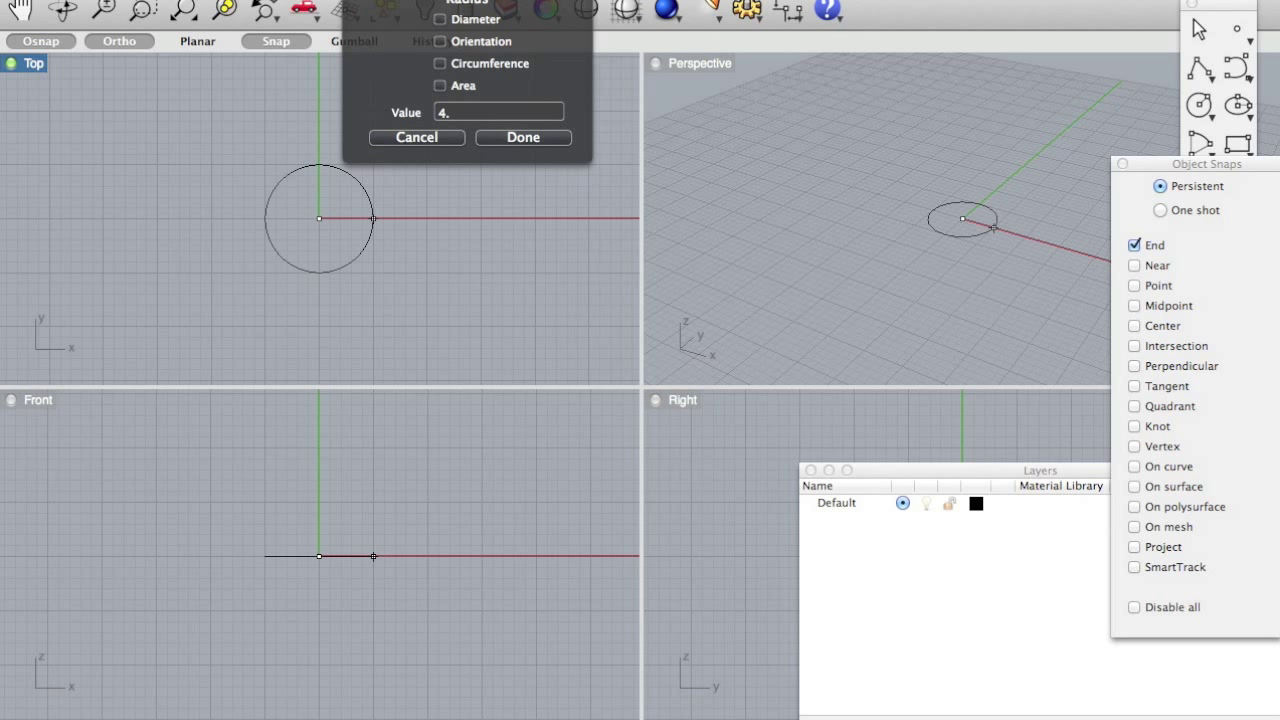
text(.7)
key(Return)
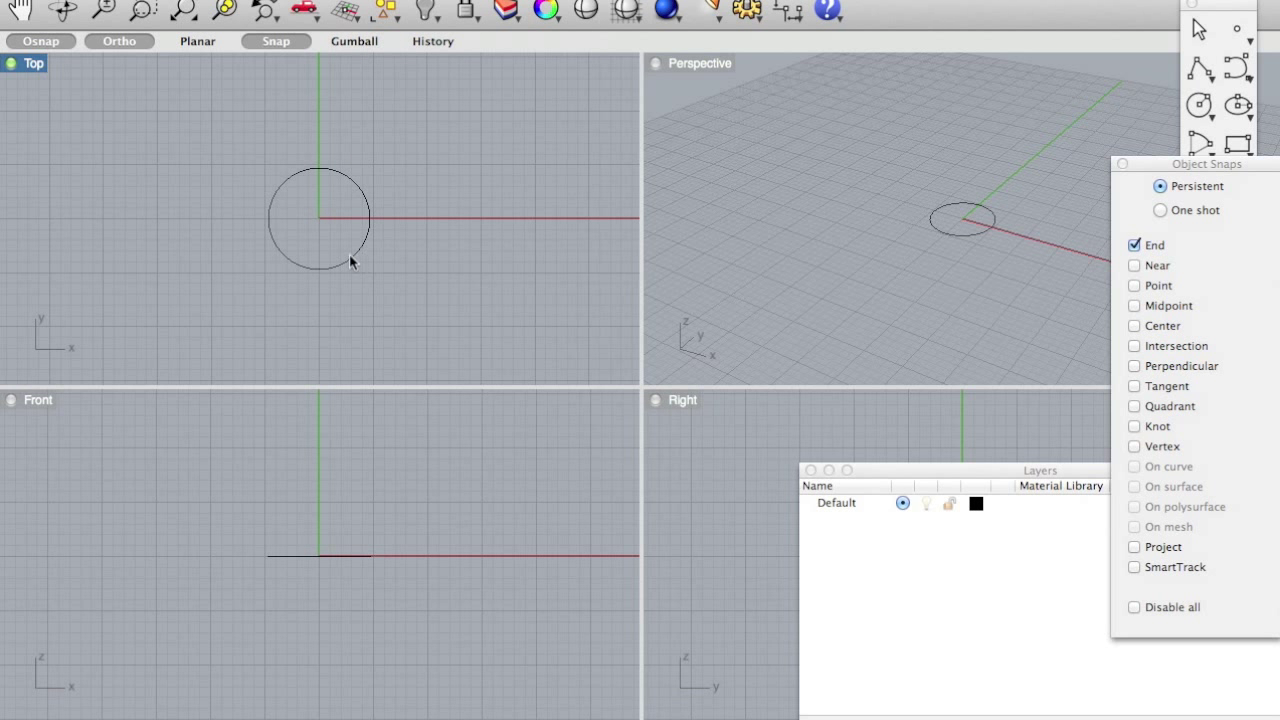
Step: Draw a second, concentric circle at the origin with a radius of 3
text(Circle)
key(Return)
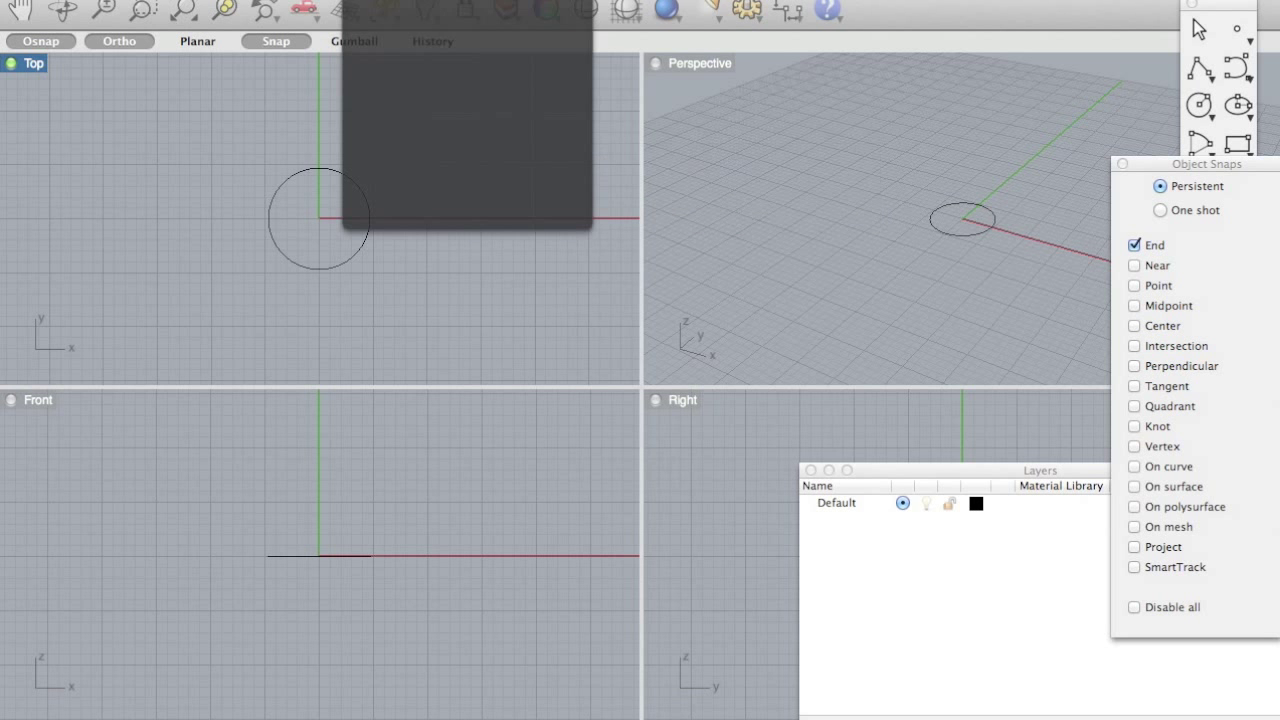
click(319, 218)
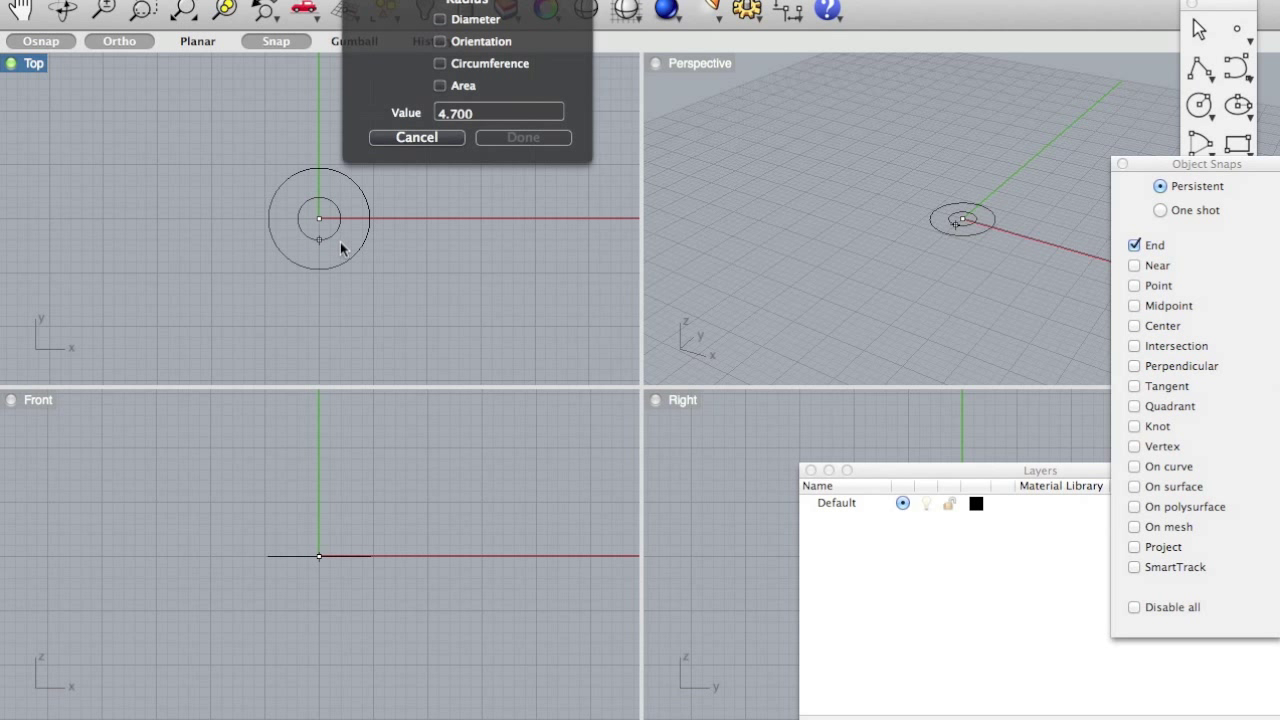
text(3)
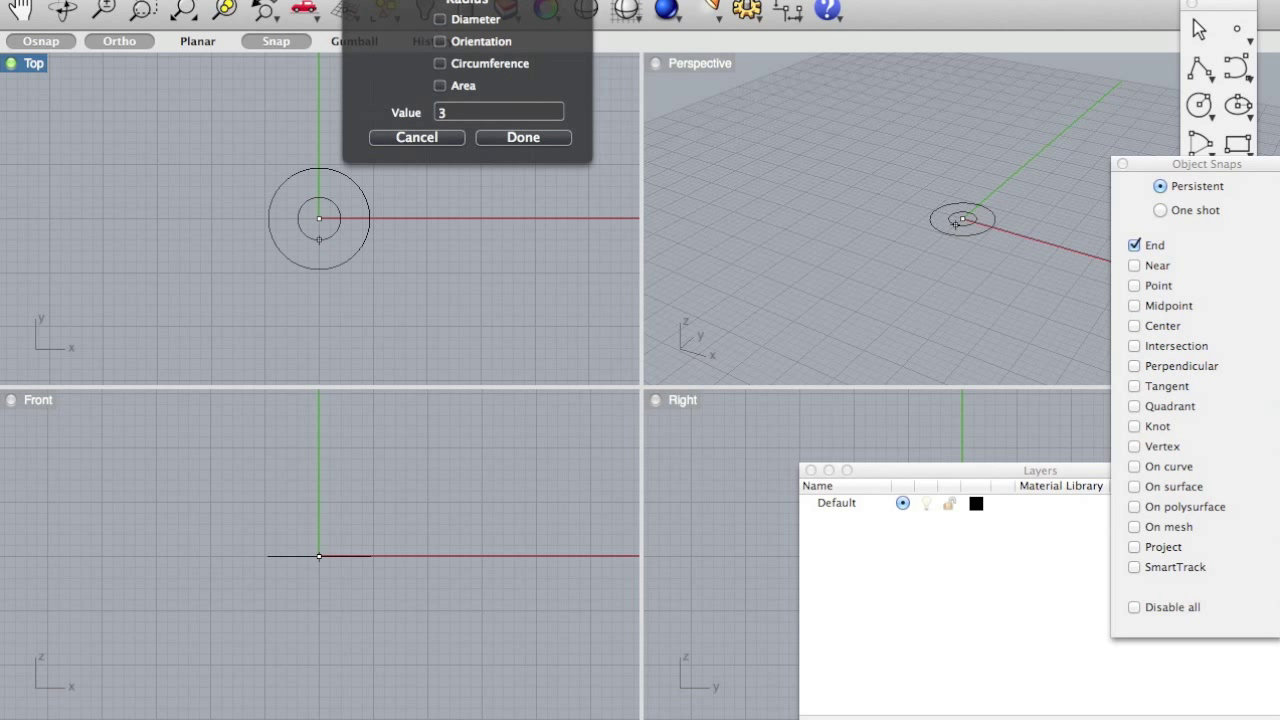
key(Return)
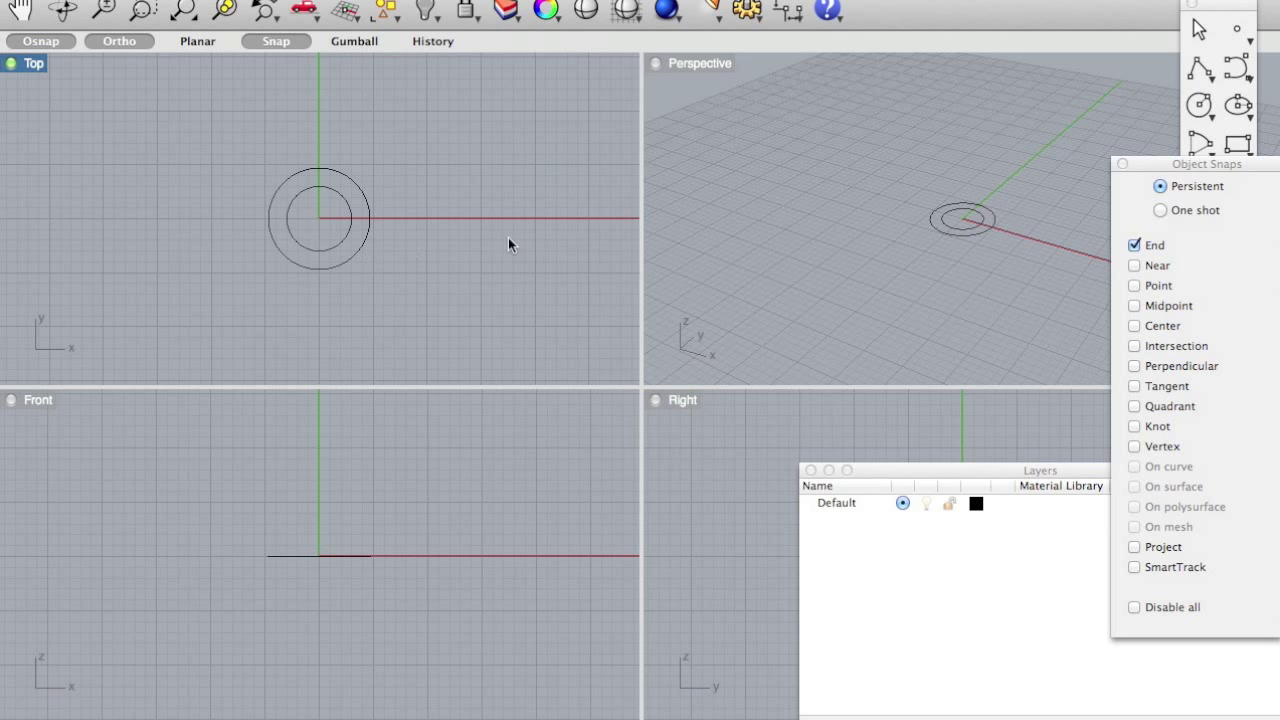
Step: Extrude the outer circle upward by 2.6 as a solid with ExtrudeCrv
scroll(993, 240, up, 5)
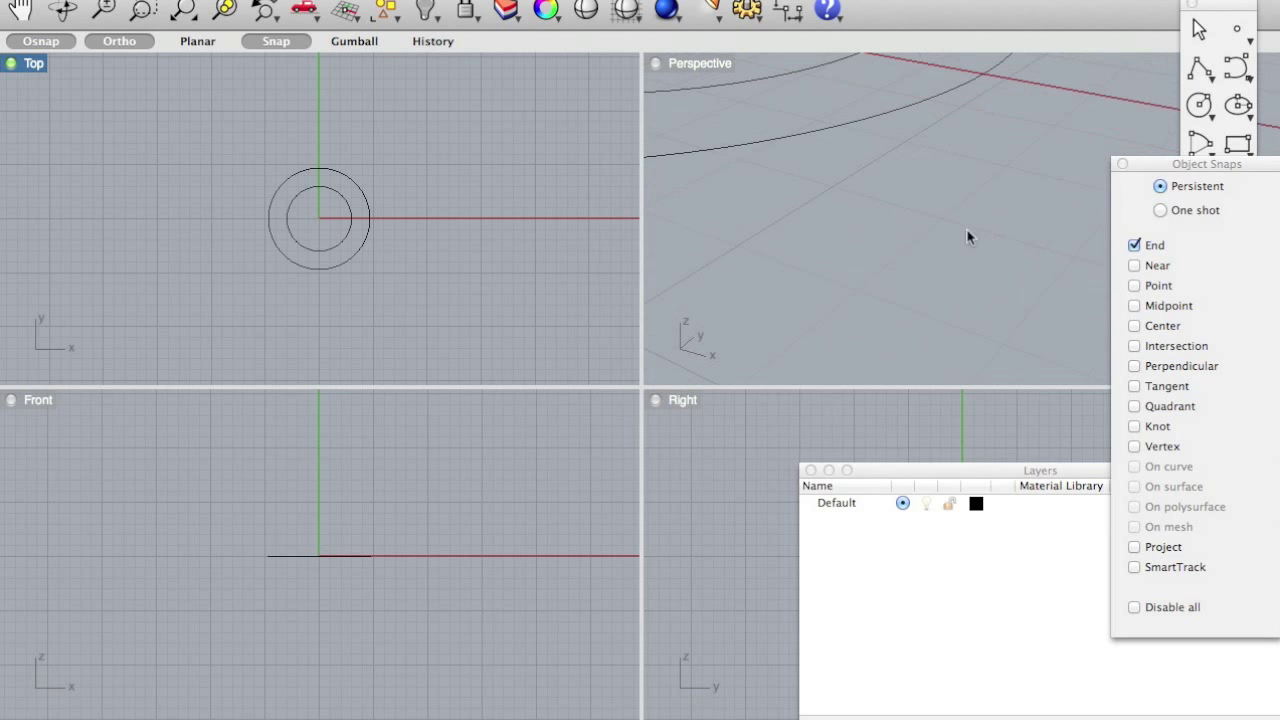
scroll(930, 229, down, 3)
click(894, 213)
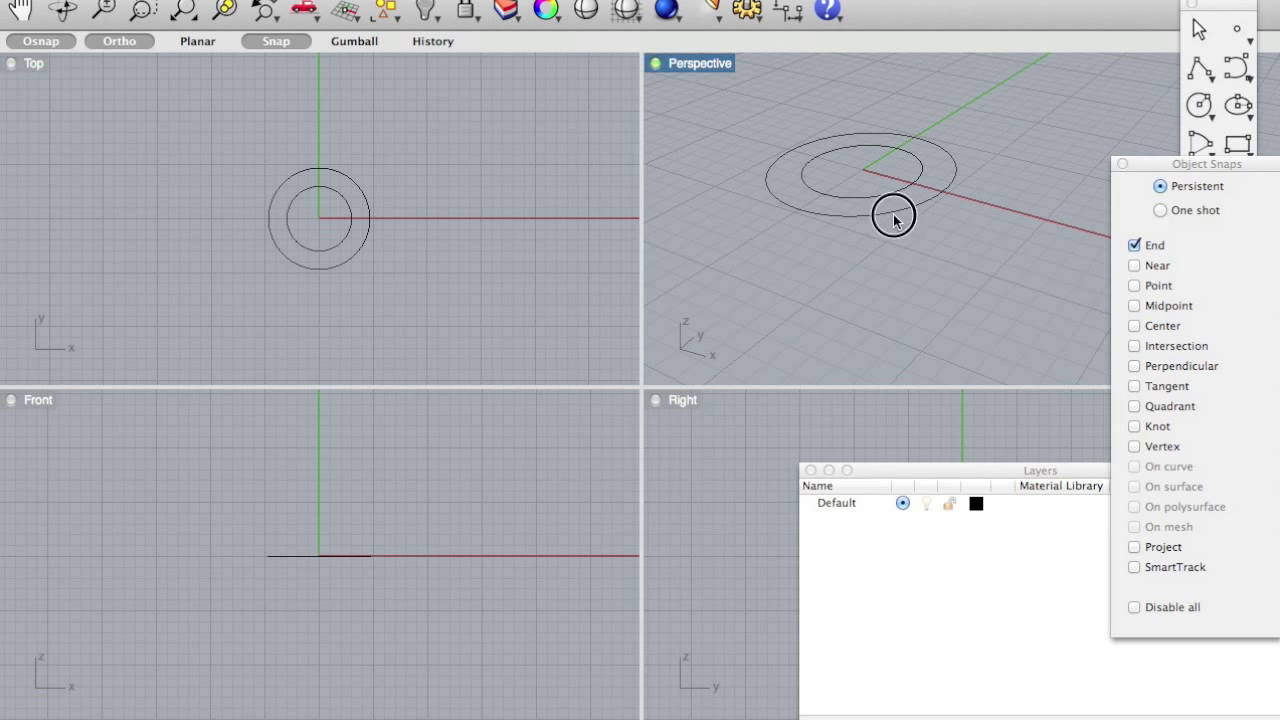
text(Extr)
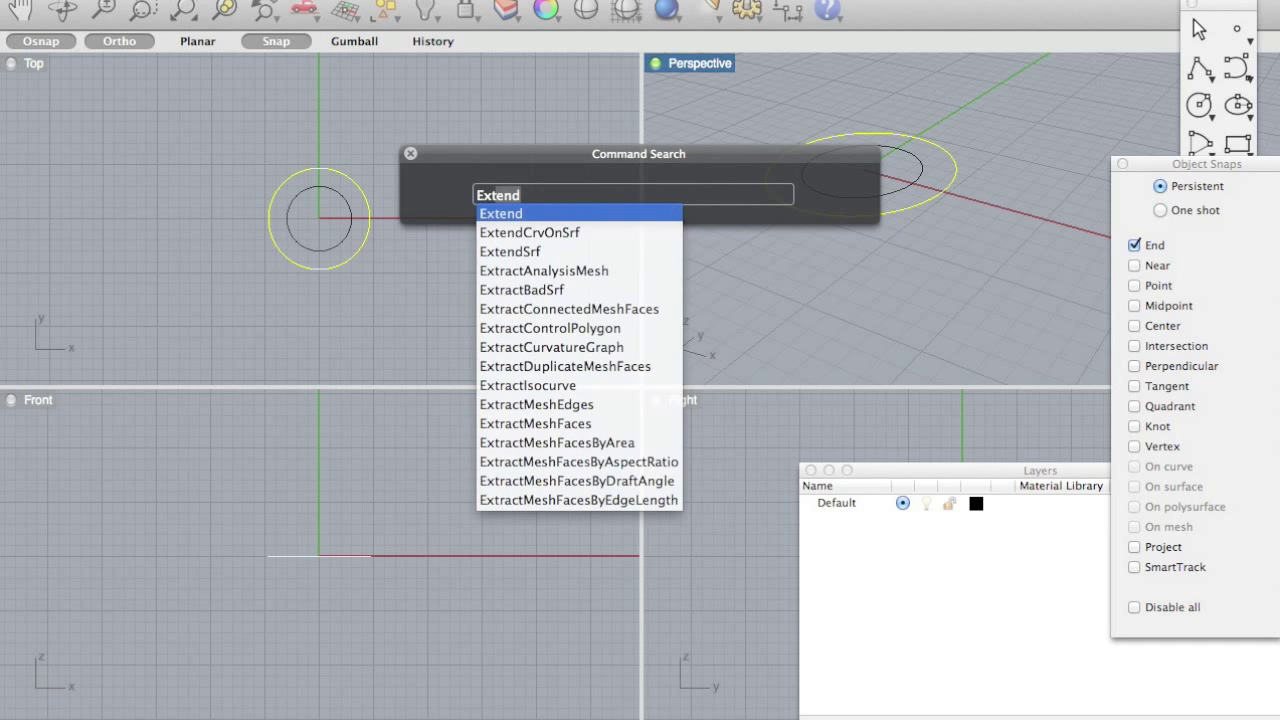
text(udeCrv)
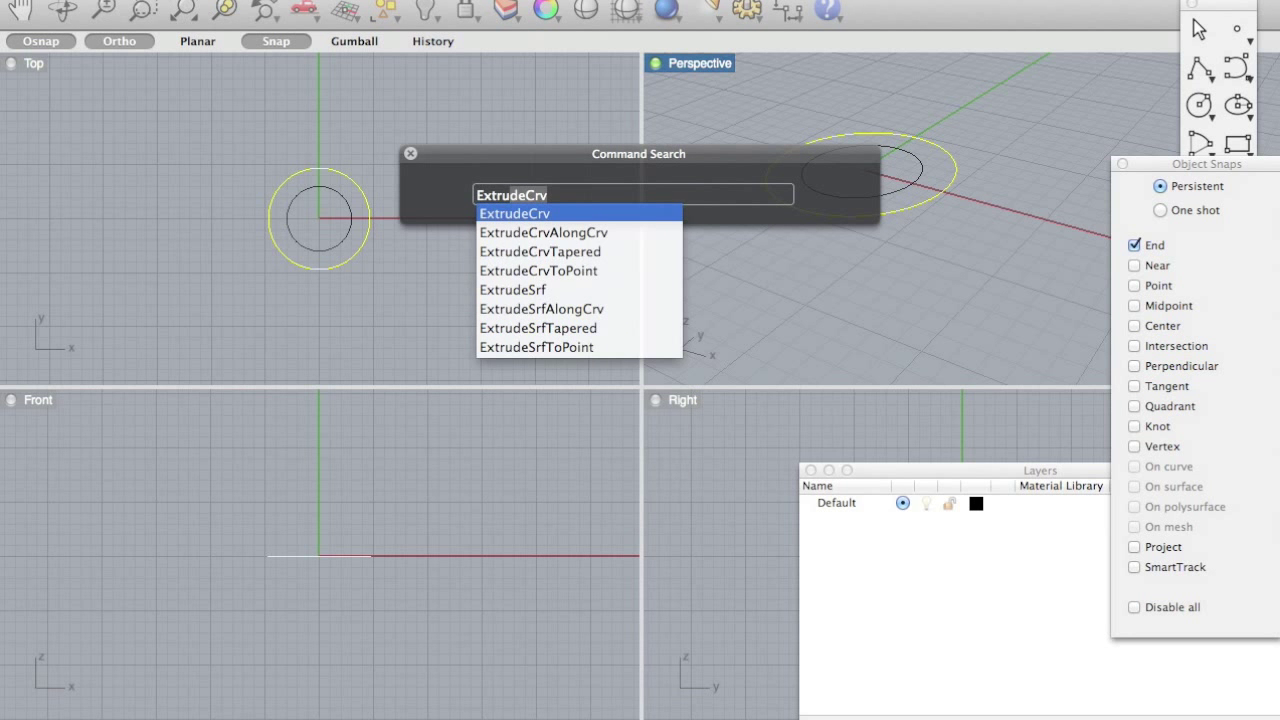
key(Return)
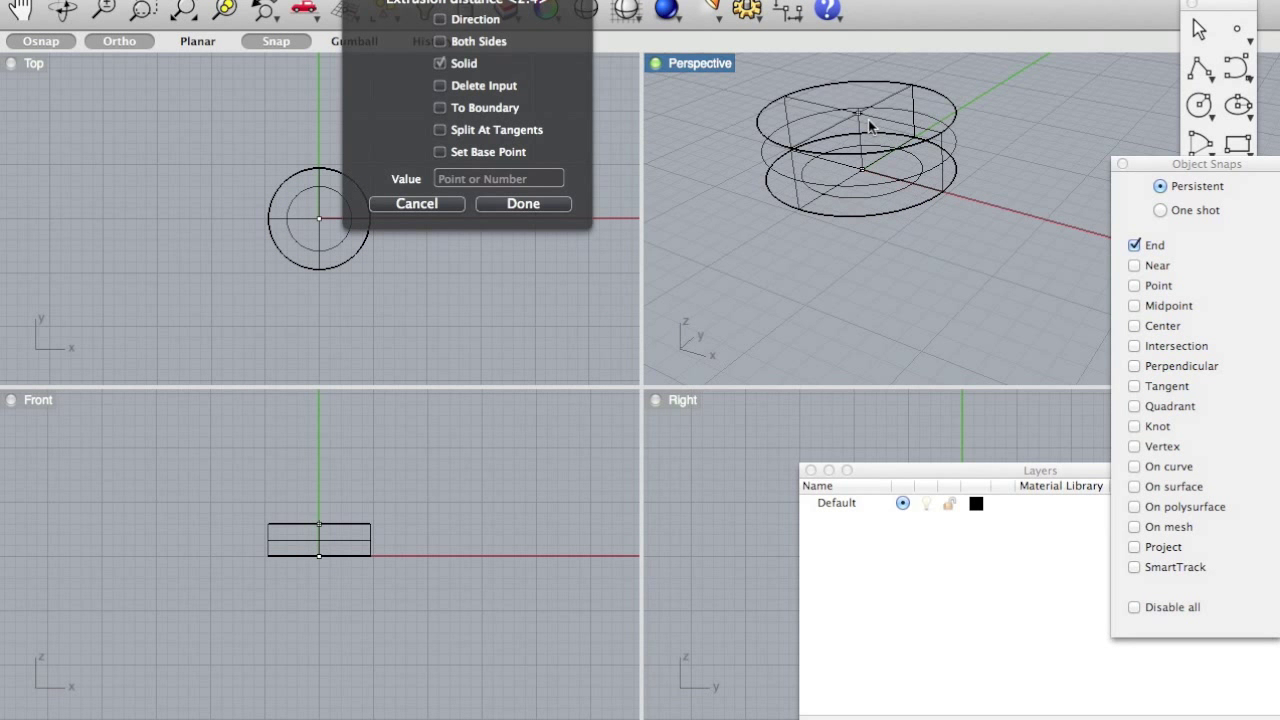
text(2.6)
key(Return)
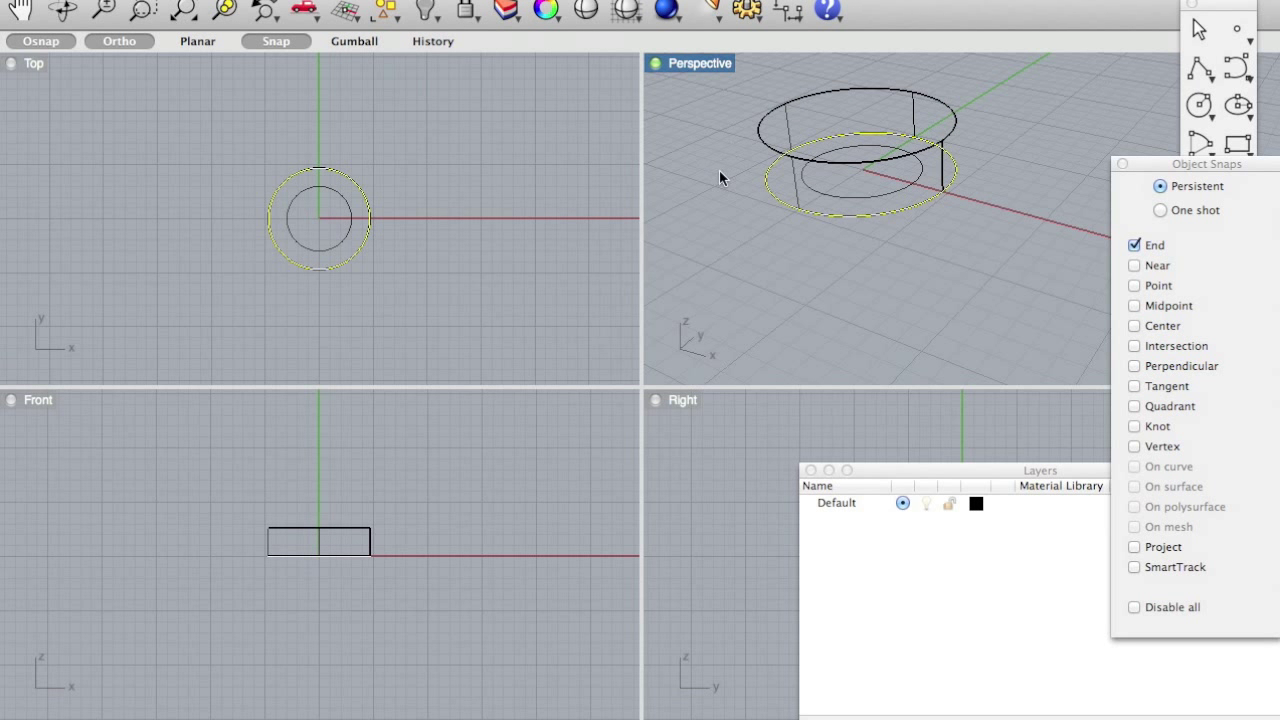
Step: Select the inner circle and switch the Perspective viewport to shaded display
click(836, 196)
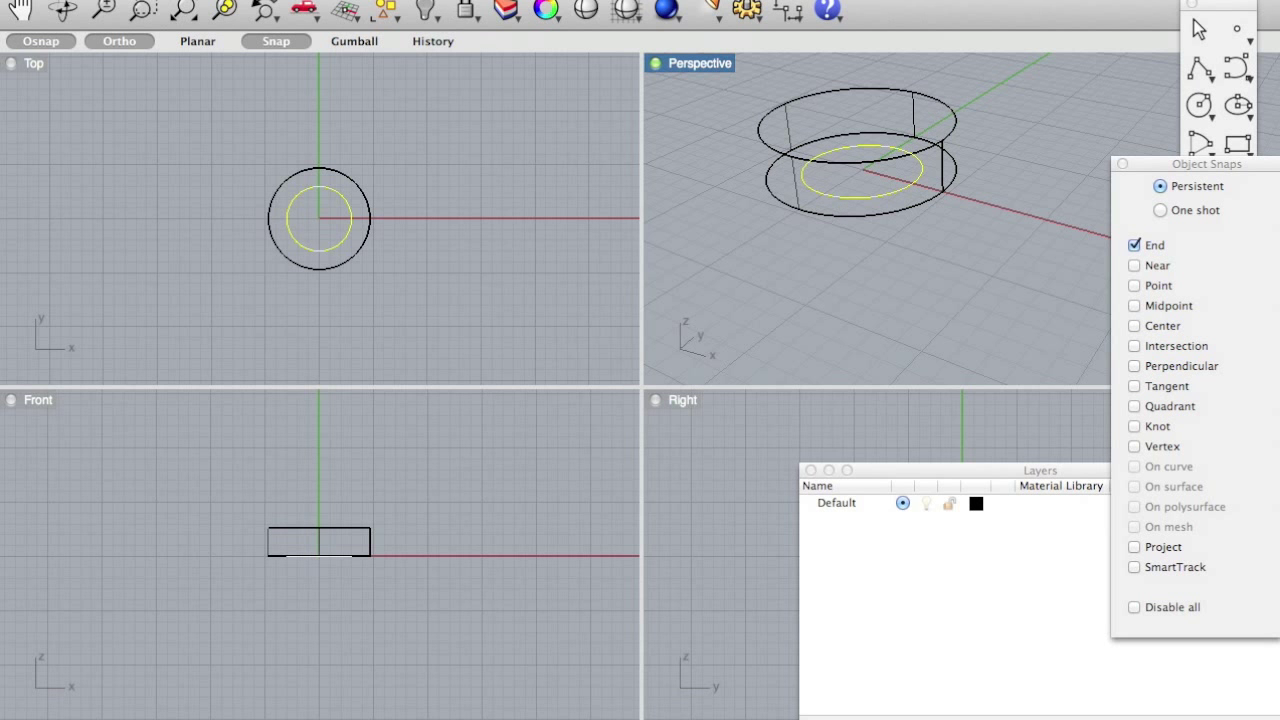
right_click(290, 270)
click(300, 290)
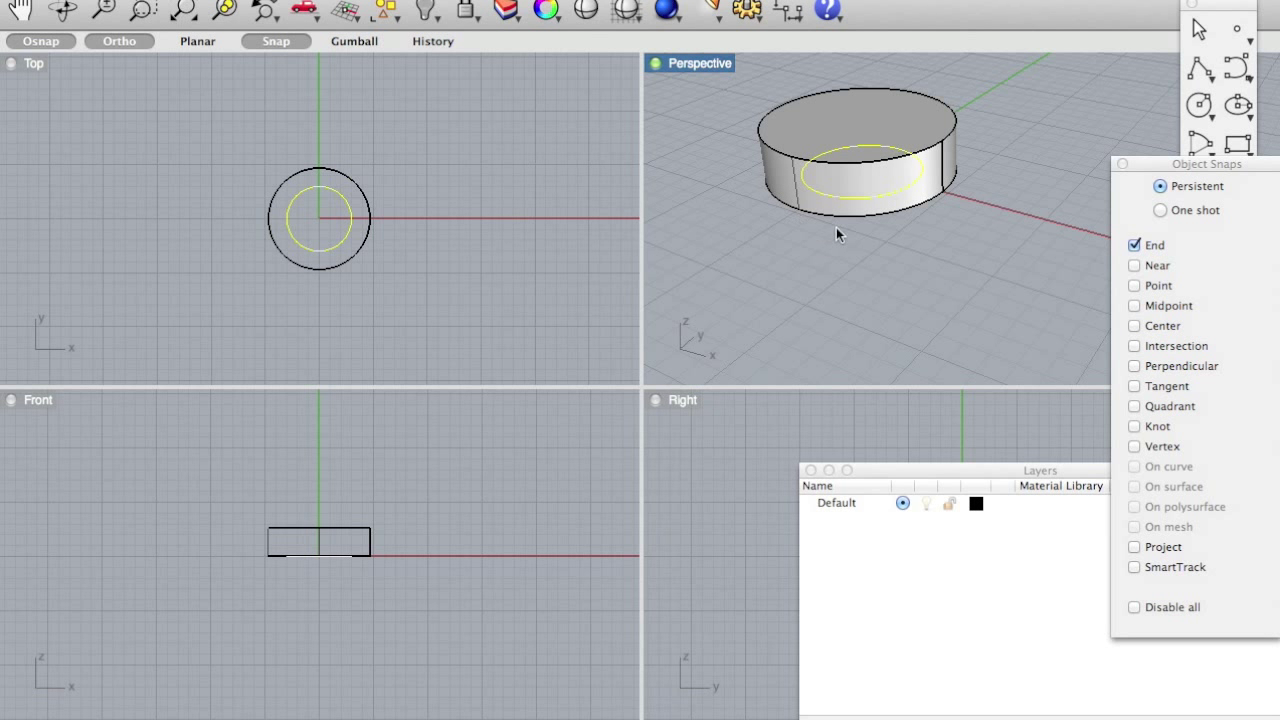
text(Named)
key(BackSpace)
key(BackSpace)
key(BackSpace)
key(BackSpace)
key(BackSpace)
key(BackSpace)
Step: Cut a hole through the solid disc from the inner circle with MakeHole, setting its depth at the disc's upper edge in the Front viewport
text(MakeHole)
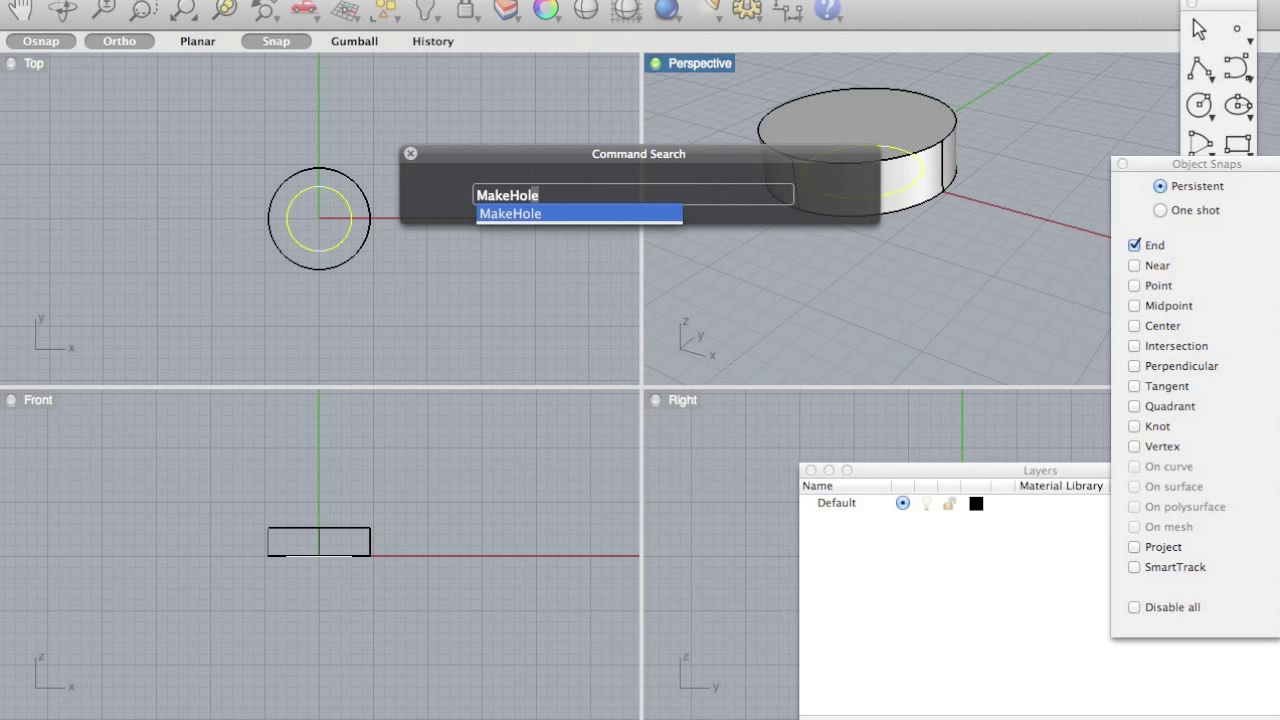
key(Return)
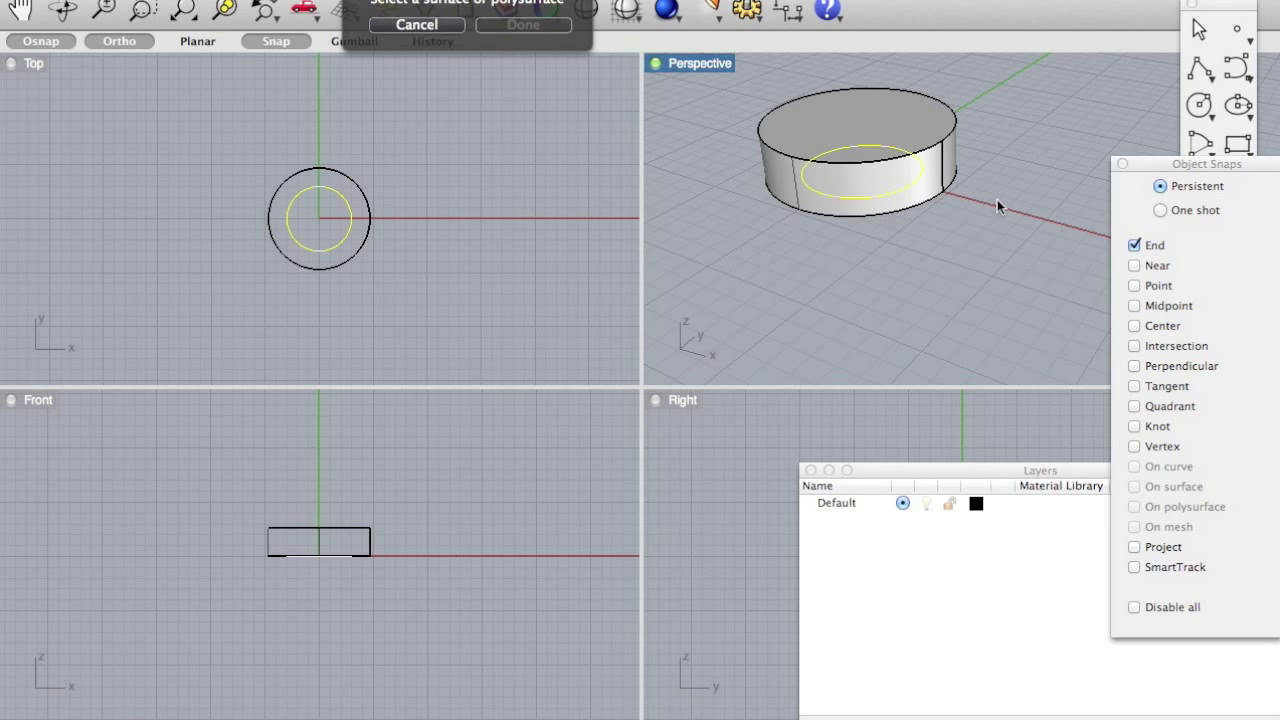
click(863, 137)
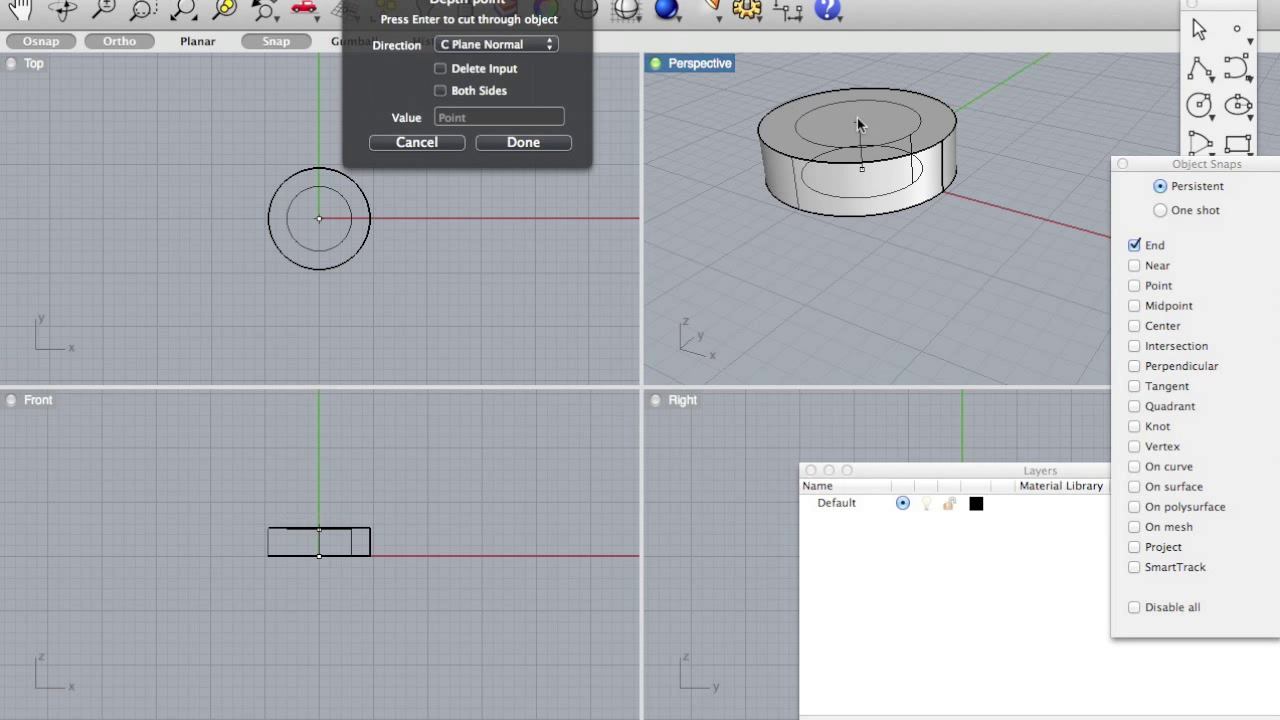
click(314, 532)
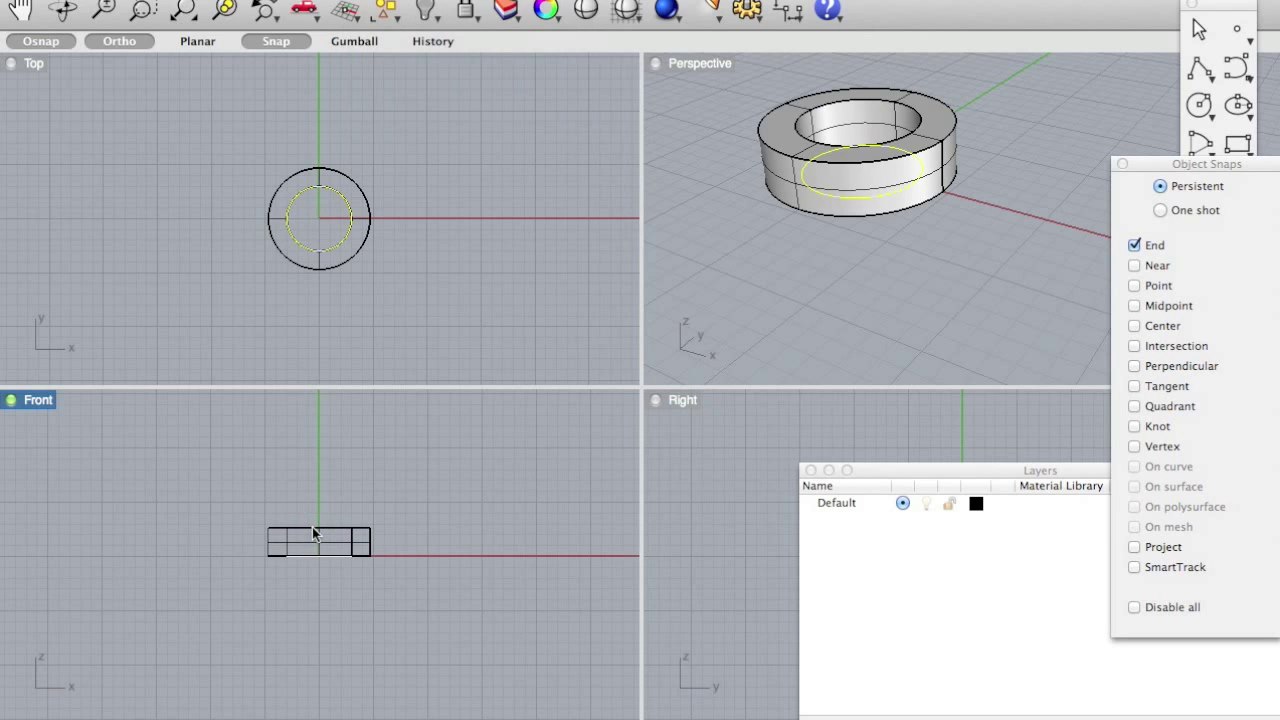
Step: Maximize the Perspective viewport to inspect the ring from several angles, and open the model export
double_click(660, 60)
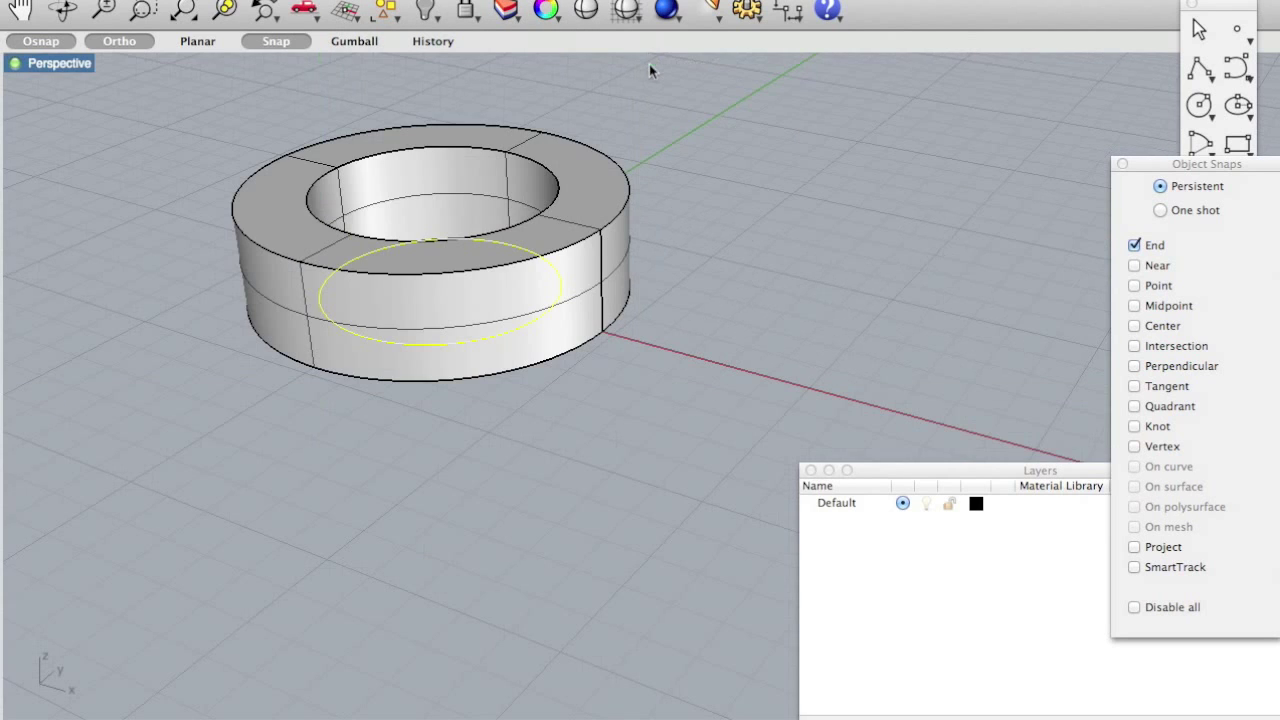
drag(563, 434, 514, 527)
click(527, 481)
drag(527, 481, 480, 120)
click(165, 0)
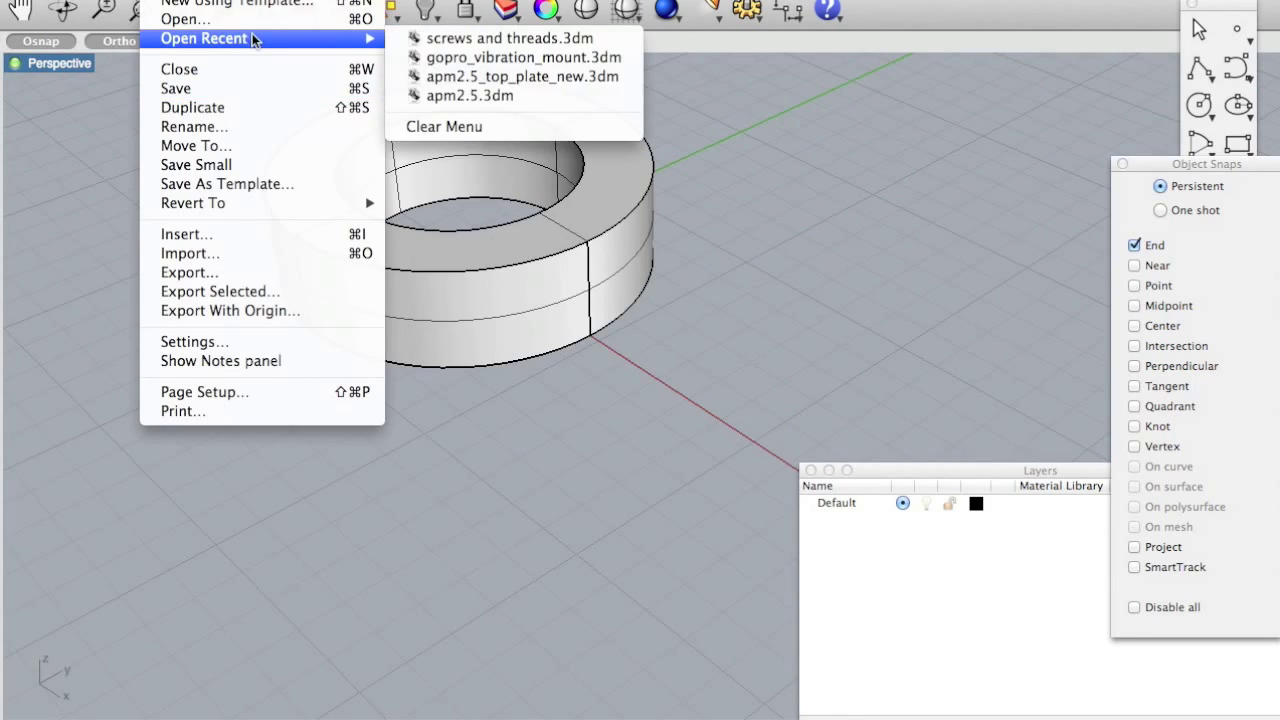
click(247, 273)
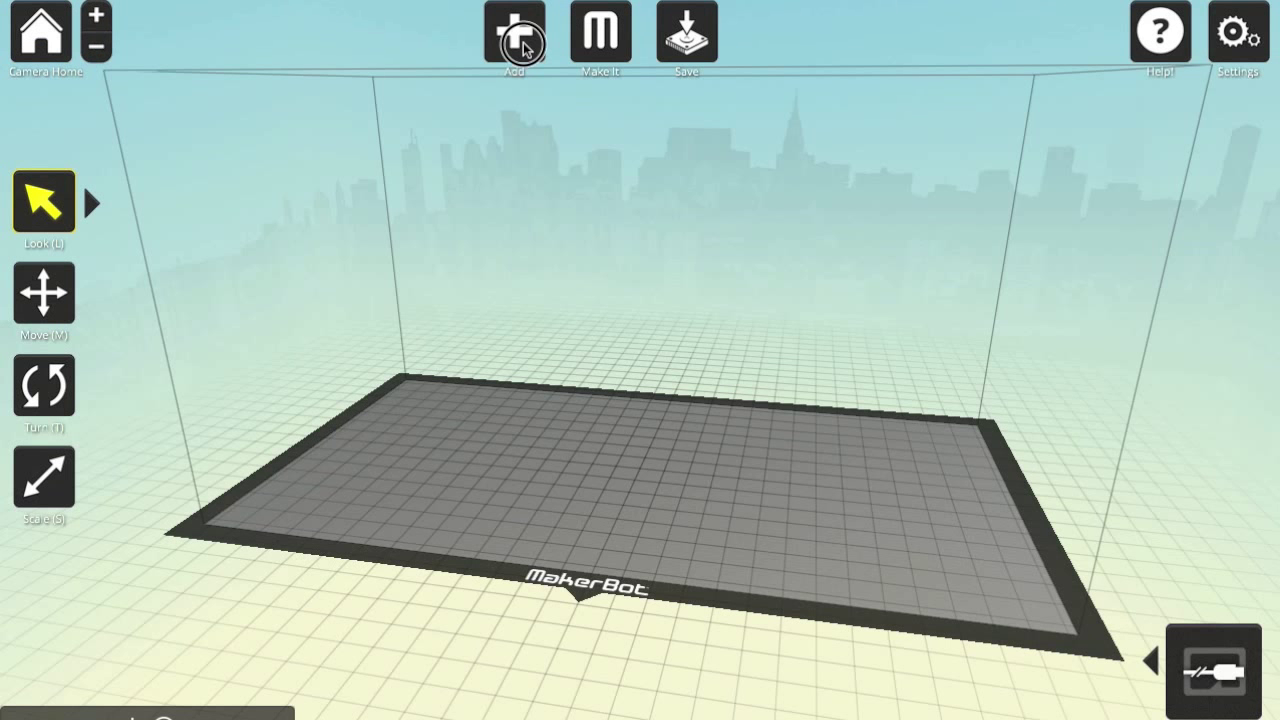
Step: Switch to the MakerBot software and add spacer.stl from the Desktop to the build plate
click(522, 45)
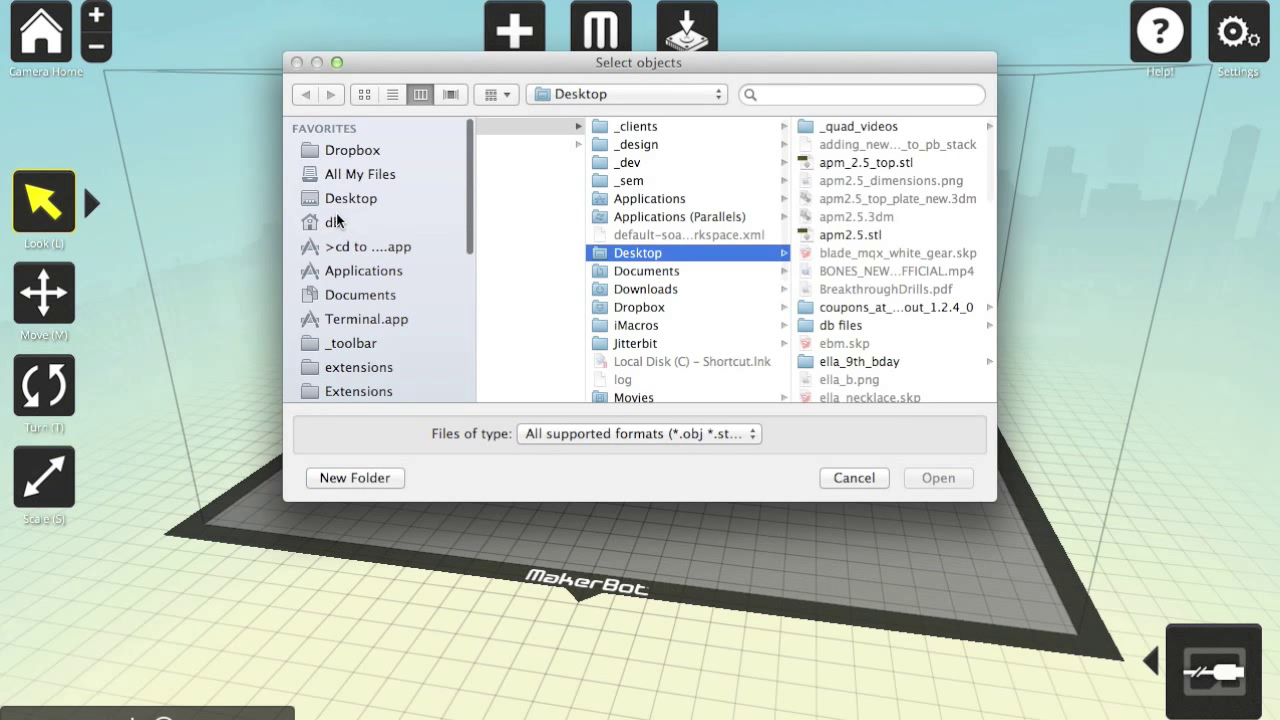
click(340, 198)
scroll(917, 247, down, 2)
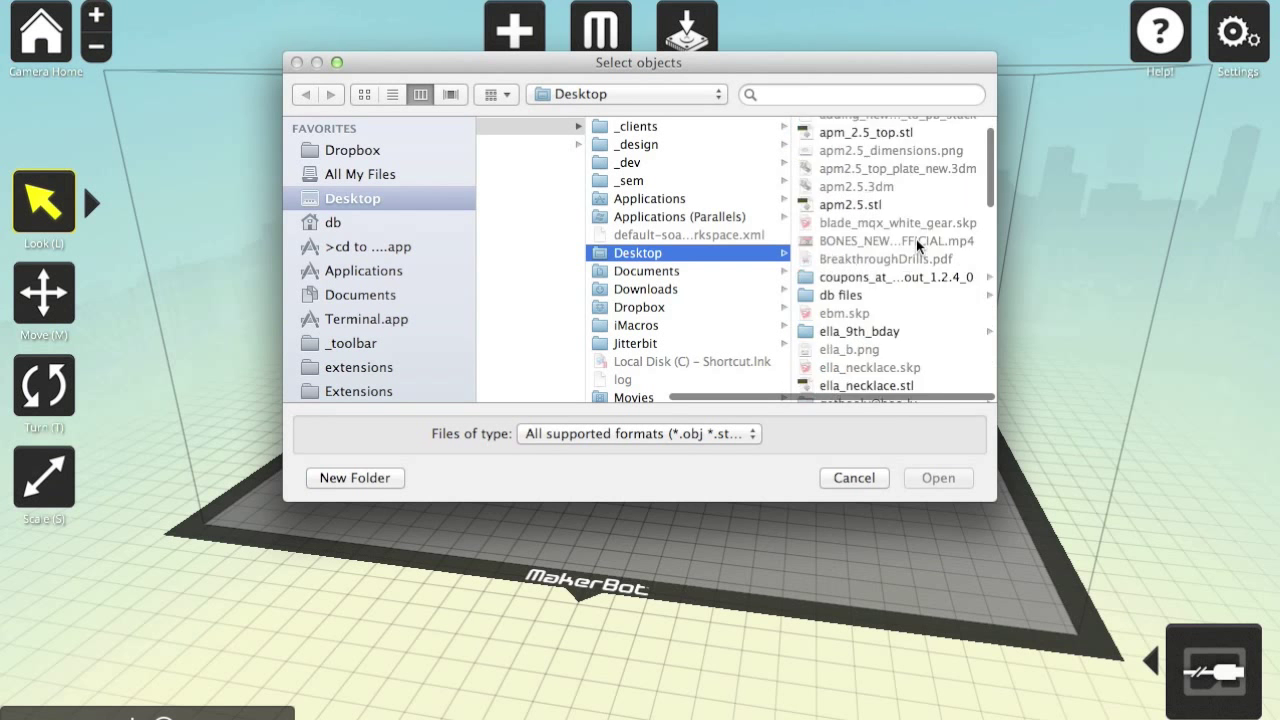
scroll(917, 247, down, 10)
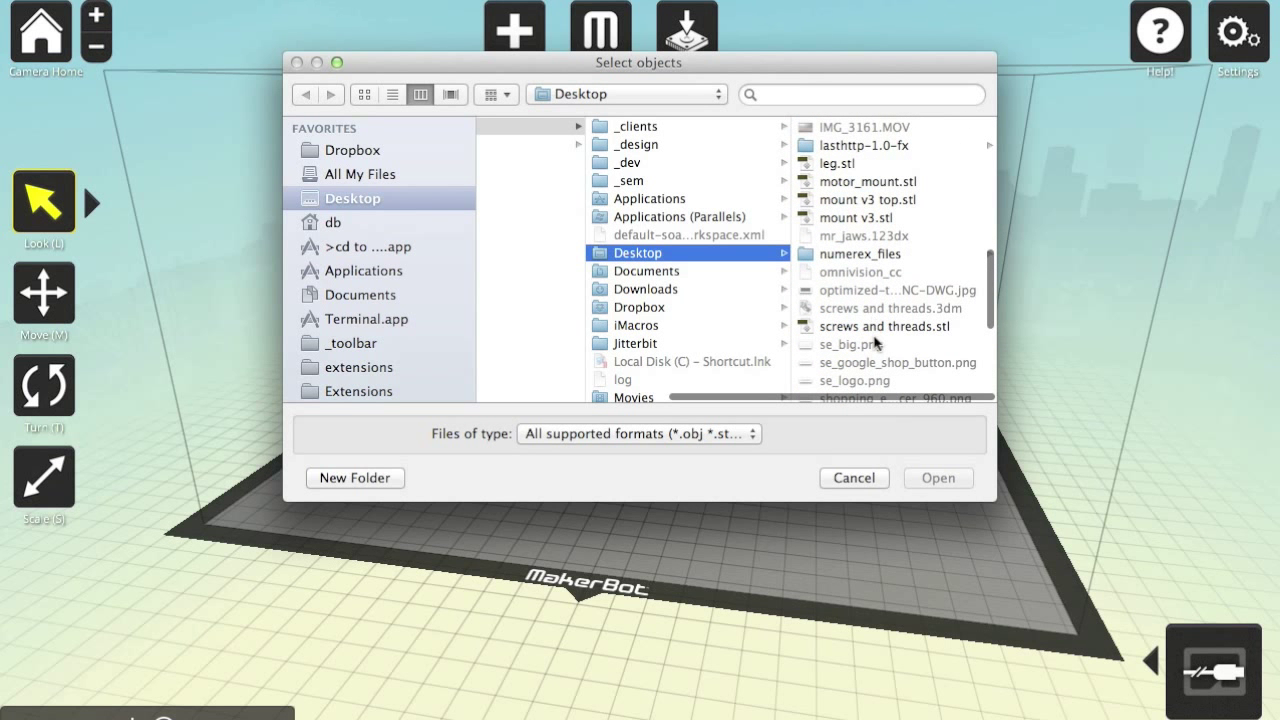
scroll(885, 345, down, 3)
click(838, 299)
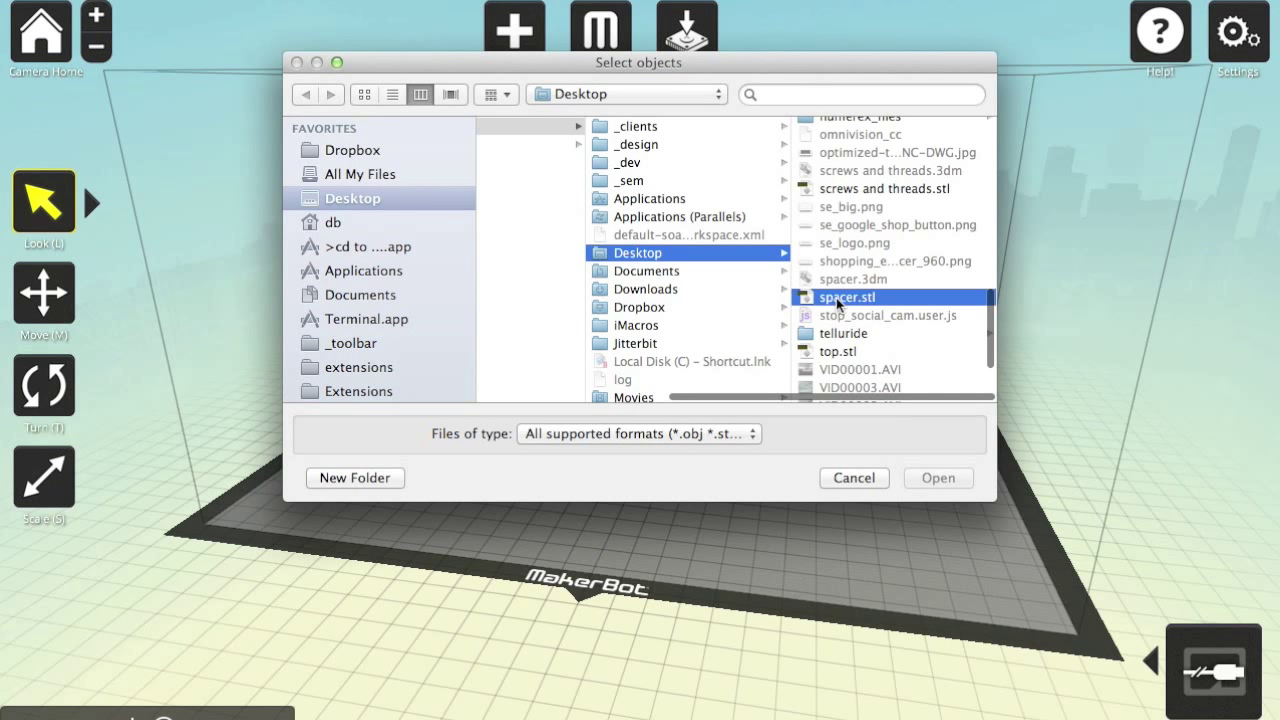
click(938, 478)
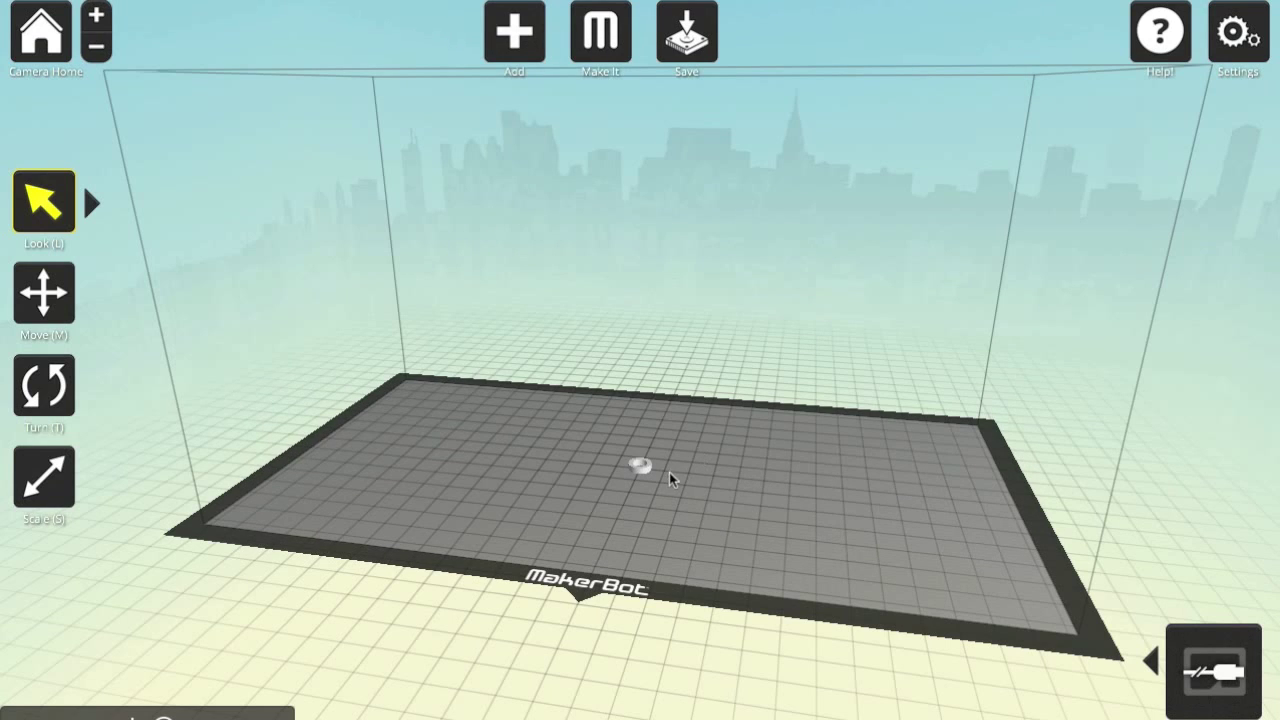
Step: Add a second copy of spacer.stl to the build plate
scroll(667, 487, up, 5)
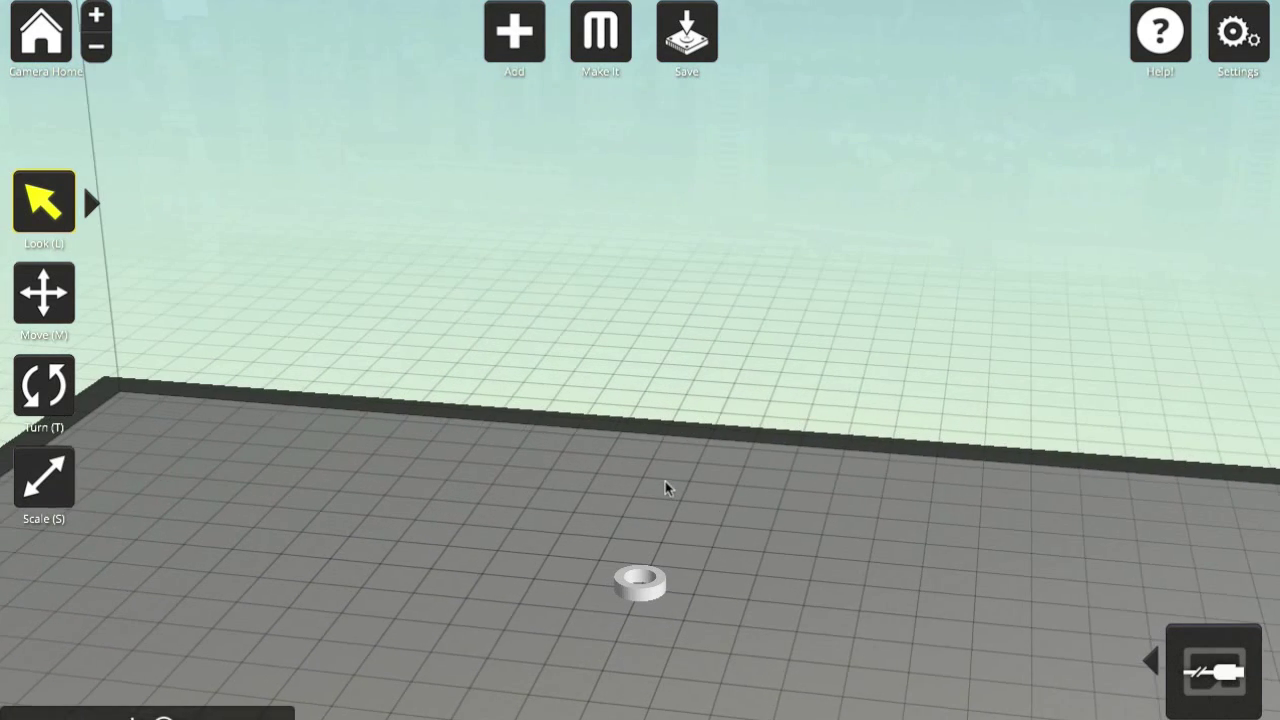
click(514, 31)
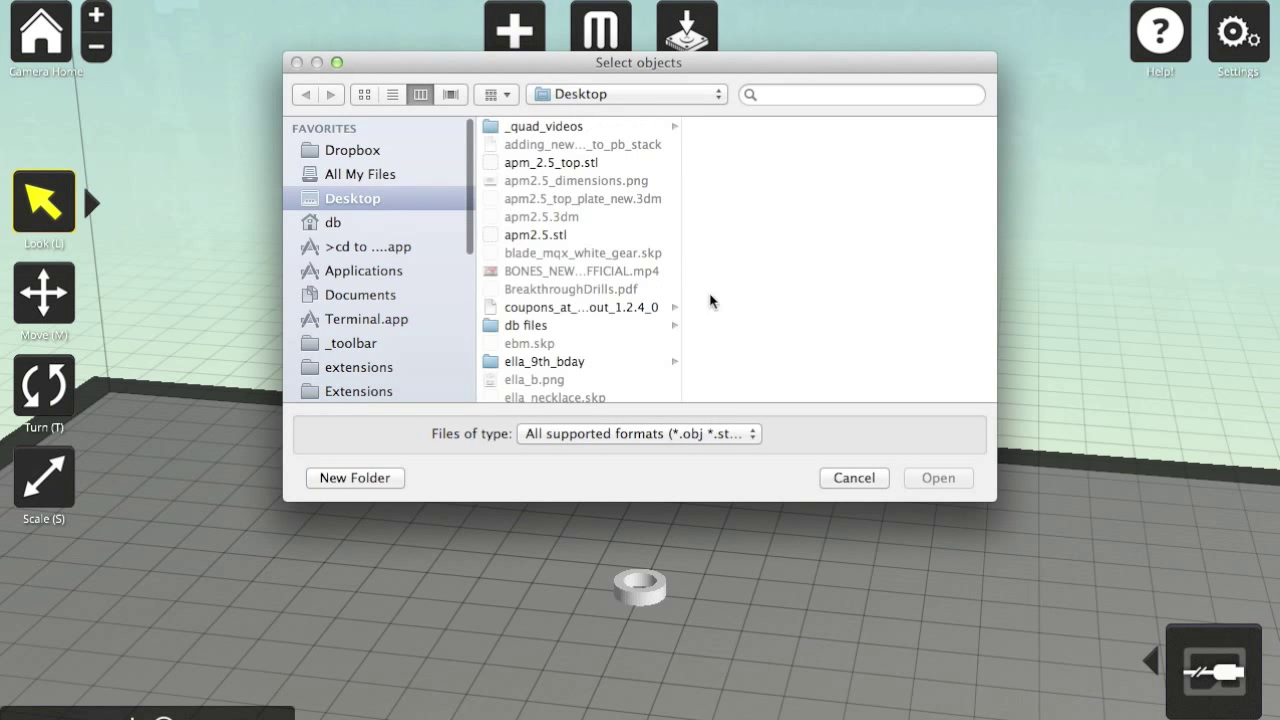
scroll(628, 255, down, 15)
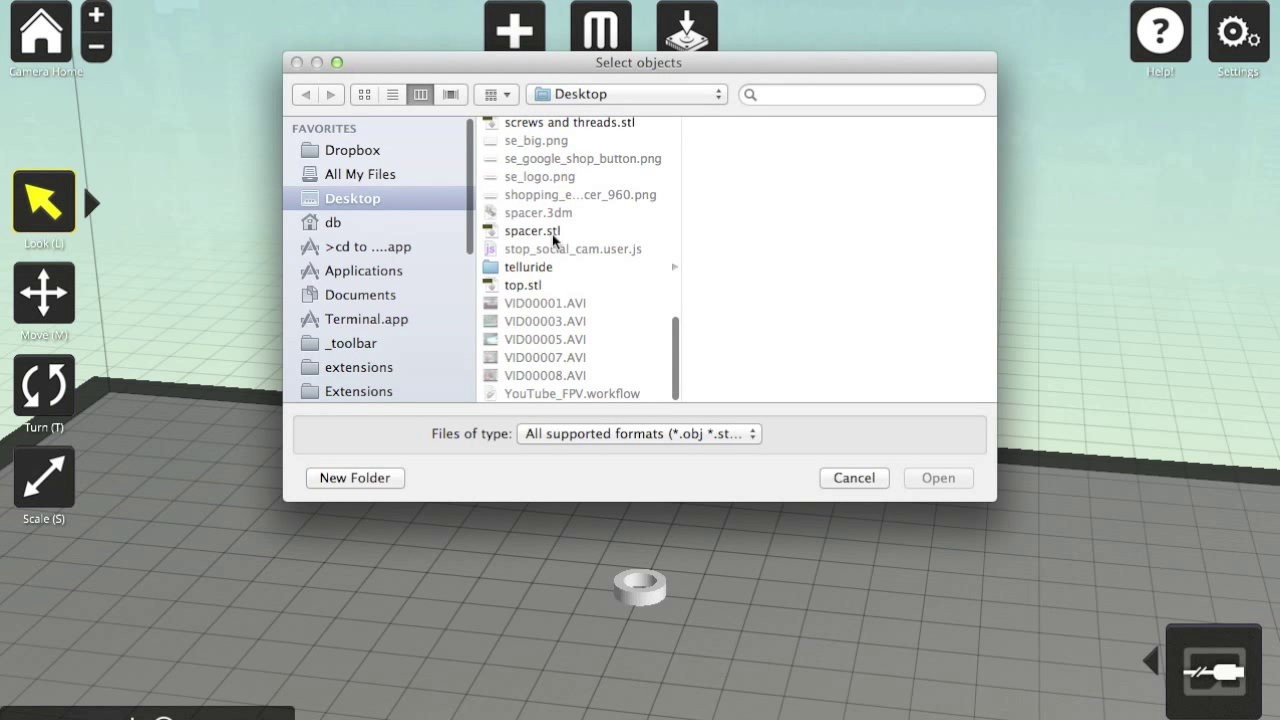
double_click(612, 232)
Step: Add a third copy of spacer.stl to the build plate
click(514, 31)
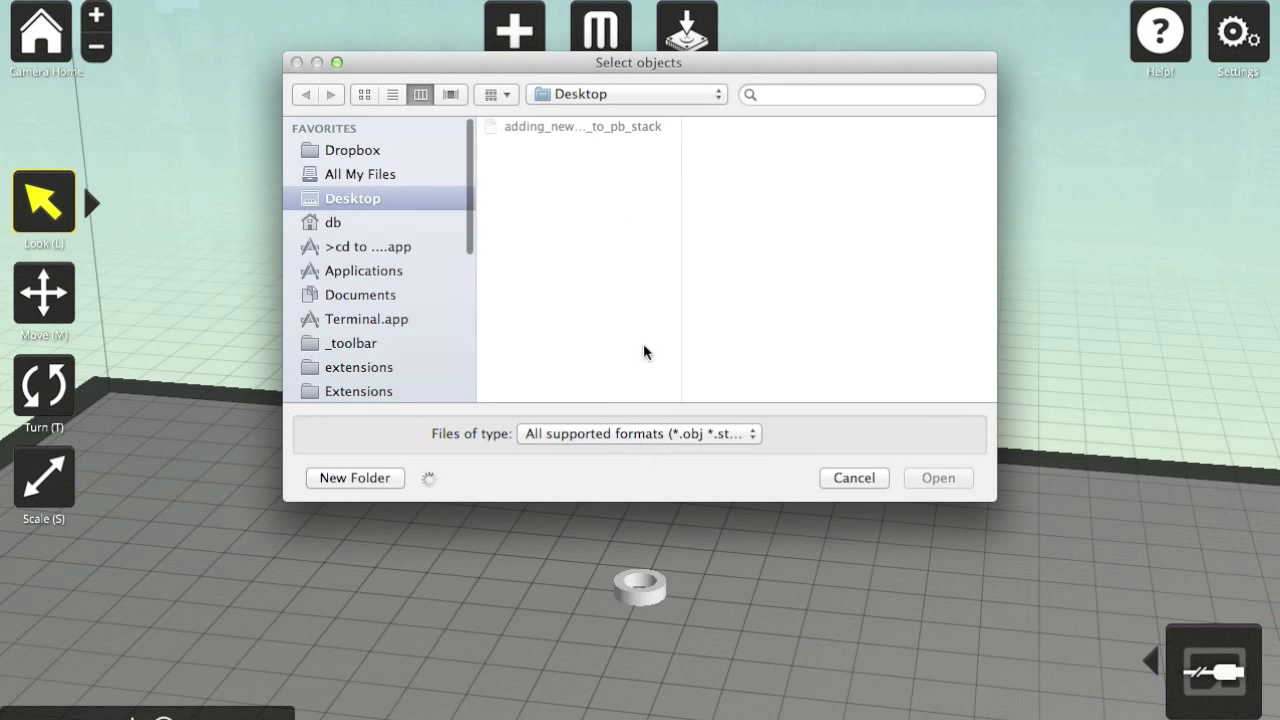
scroll(649, 295, down, 10)
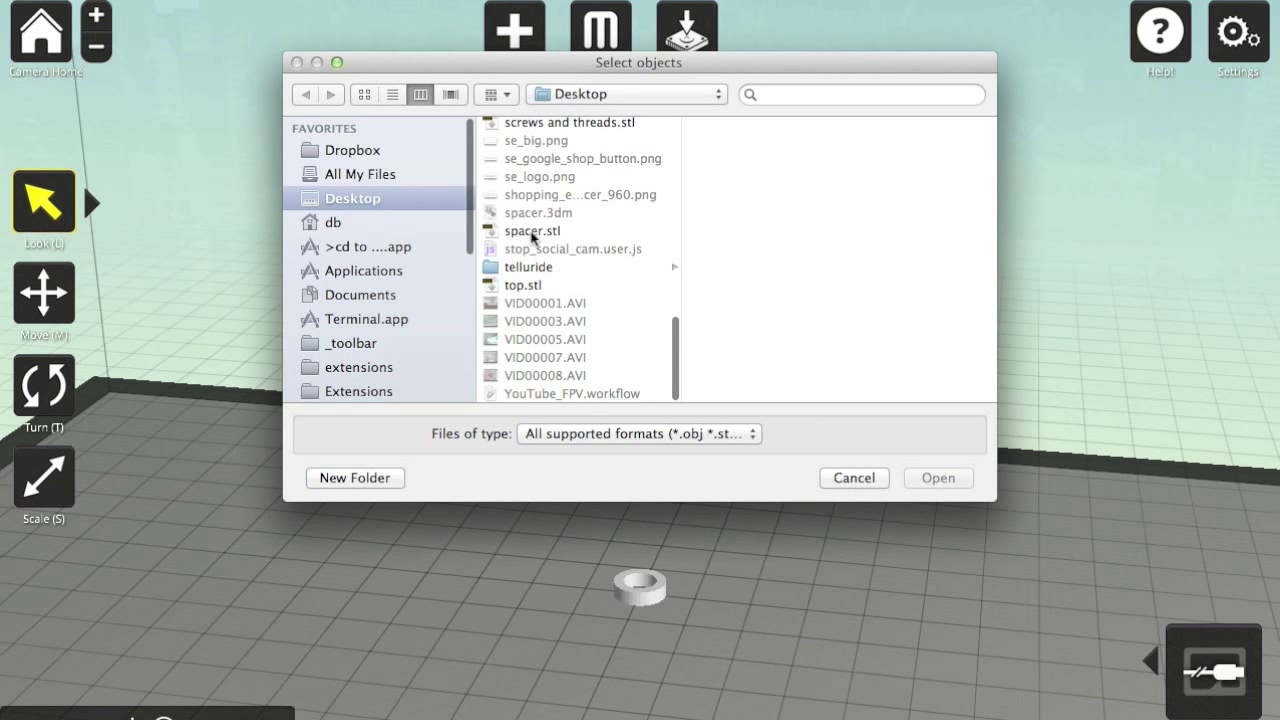
click(532, 234)
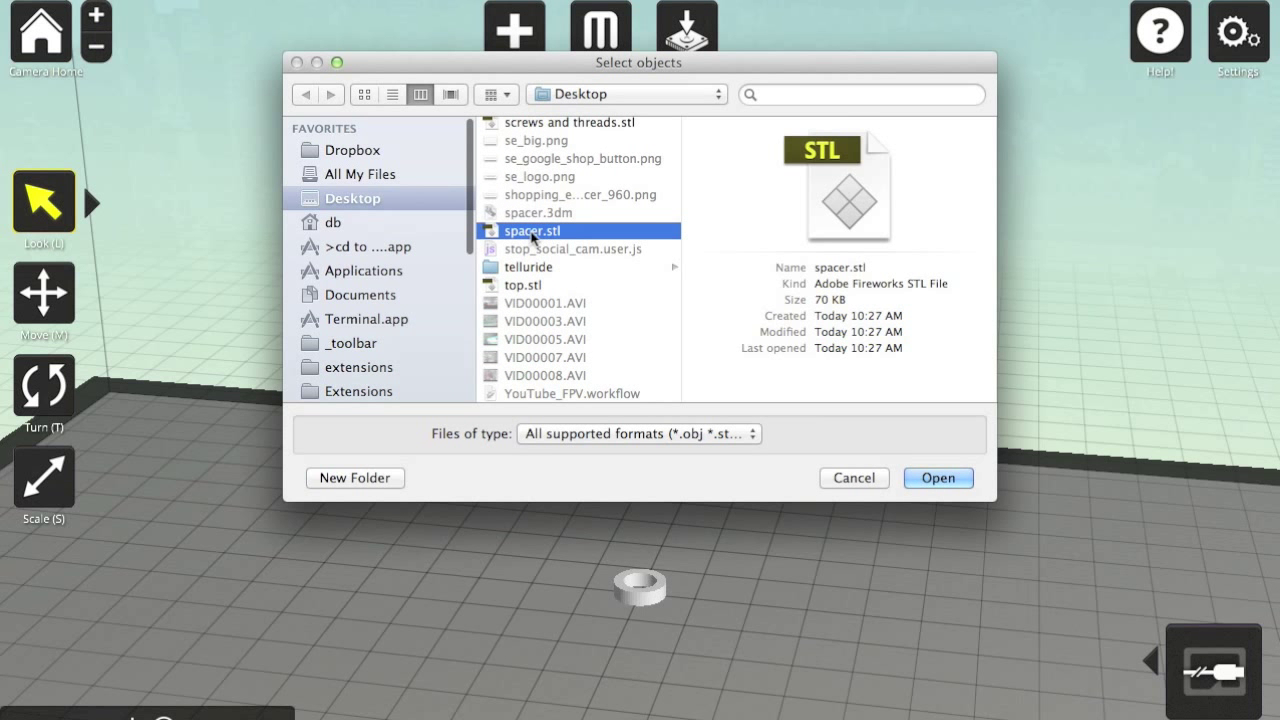
double_click(532, 234)
Step: Add a fourth copy of spacer.stl from the Desktop to the build plate
click(507, 38)
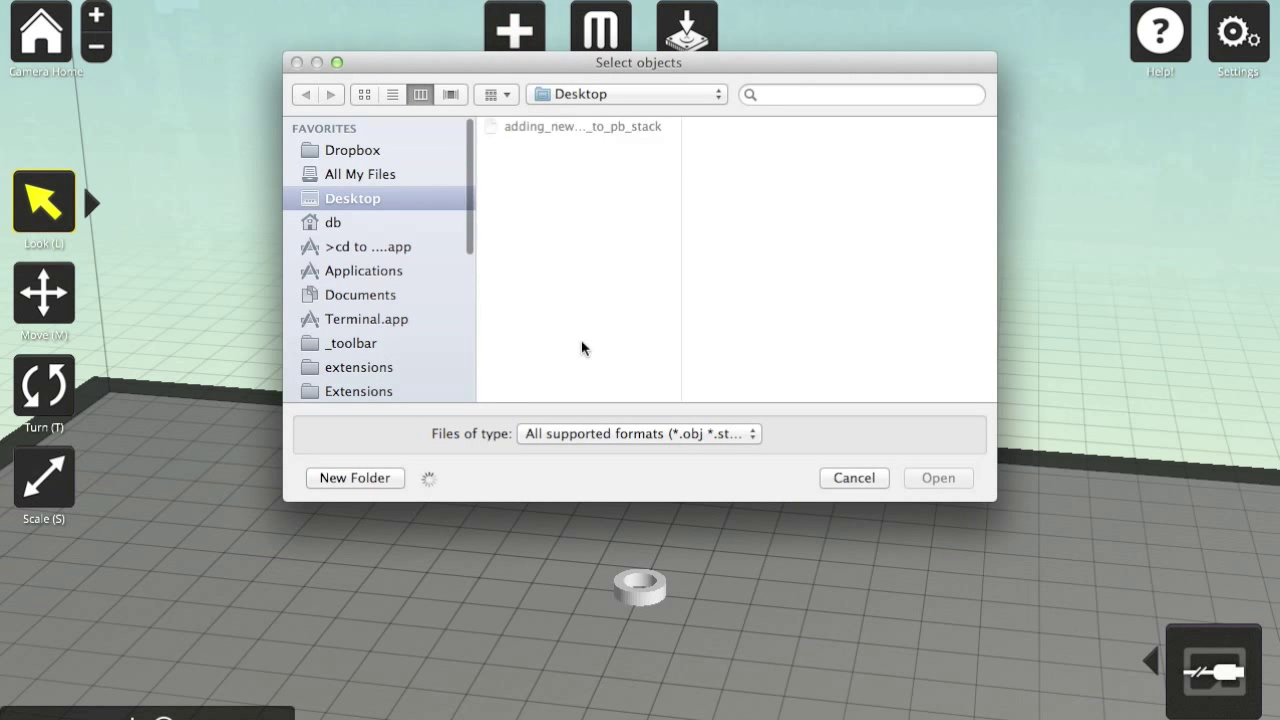
scroll(600, 277, down, 3)
scroll(600, 277, down, 10)
double_click(512, 236)
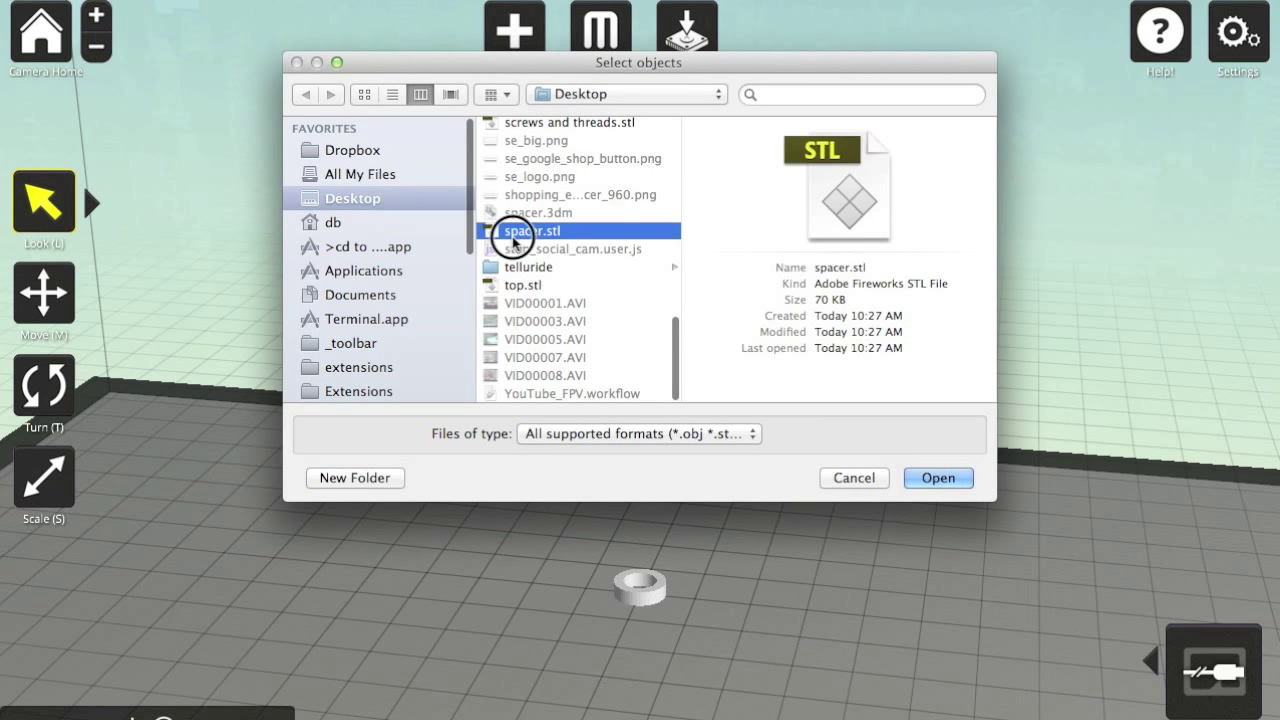
Step: Move the overlapping spacers apart on the build plate so the four copies stand separately in a loose row
click(650, 598)
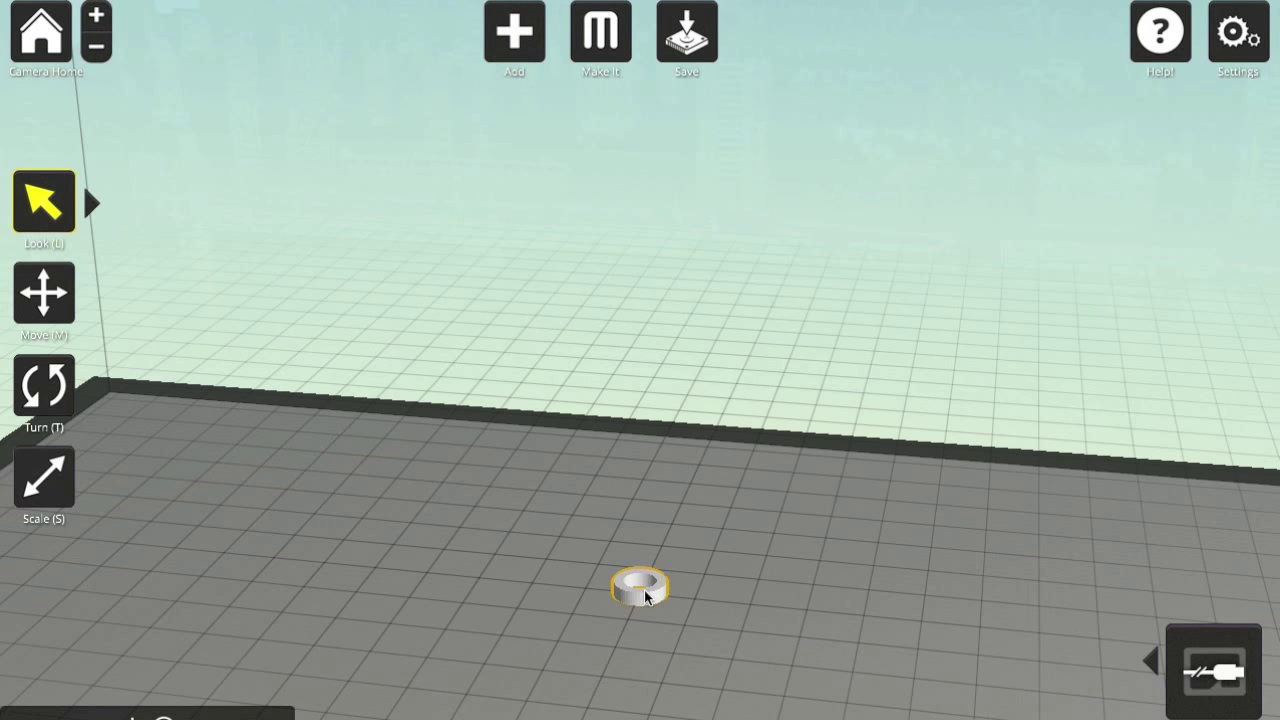
click(44, 293)
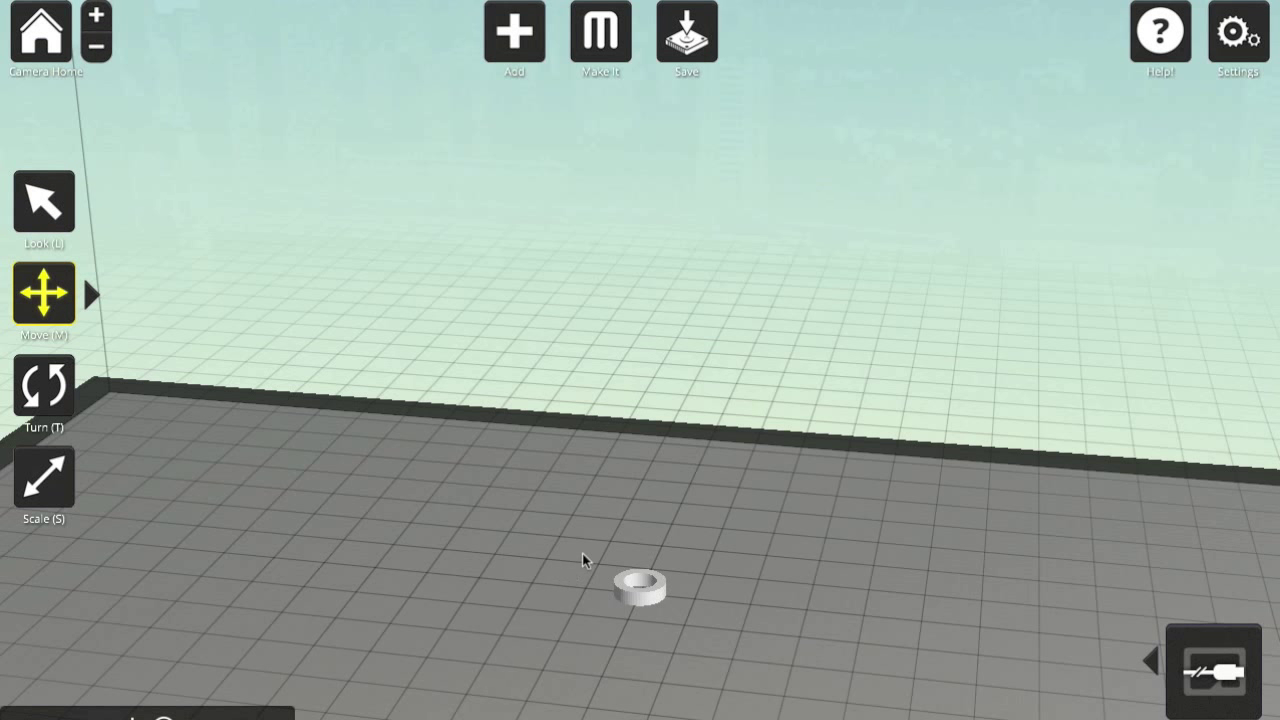
drag(645, 597, 482, 588)
click(637, 612)
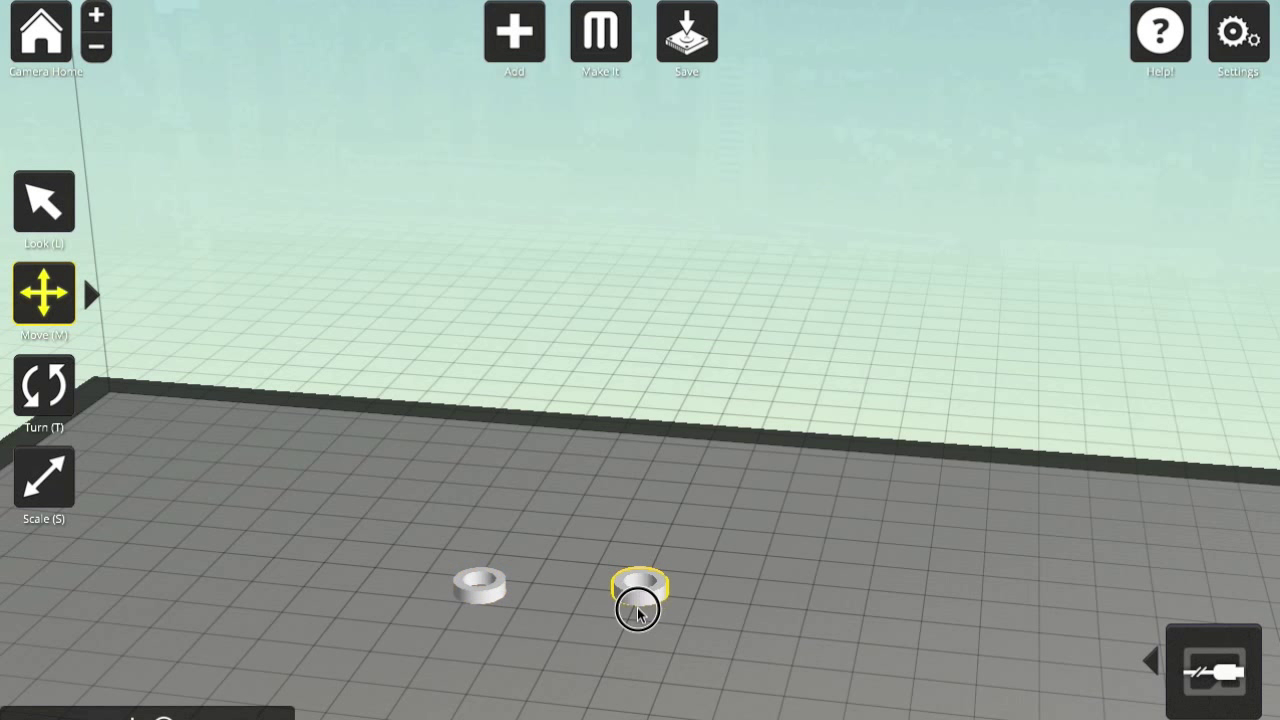
drag(637, 612, 555, 705)
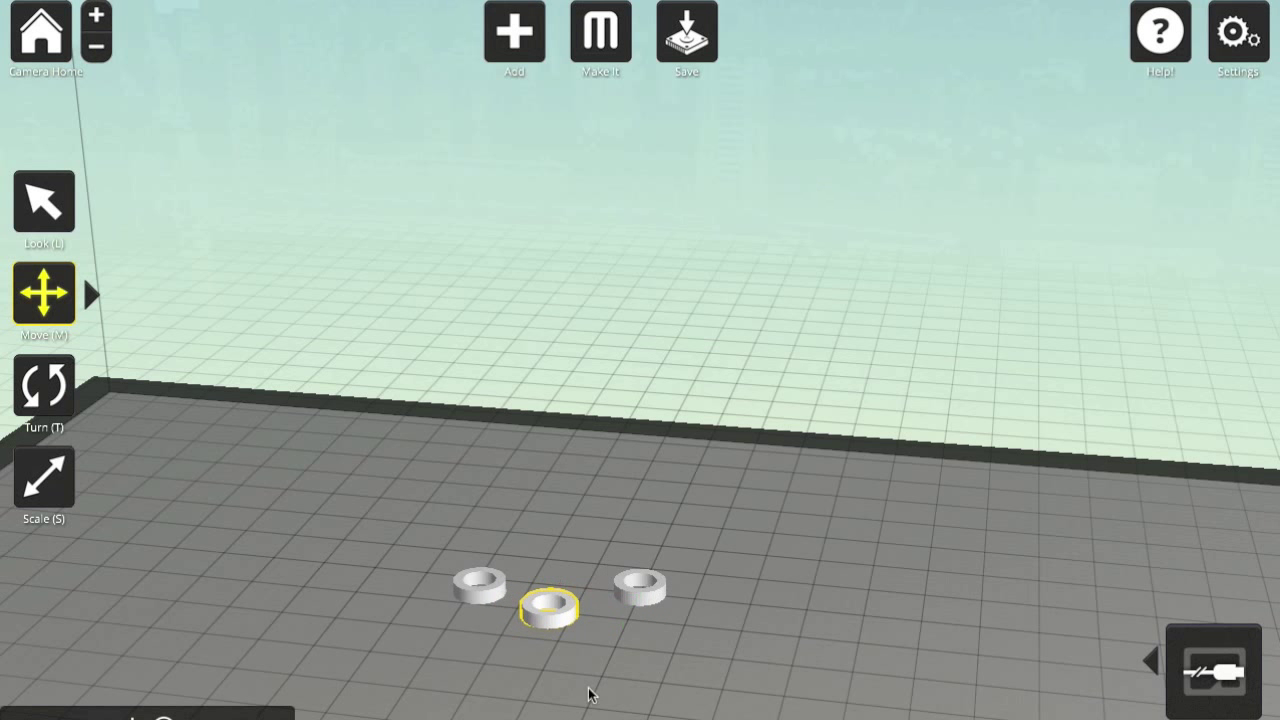
drag(646, 604, 641, 706)
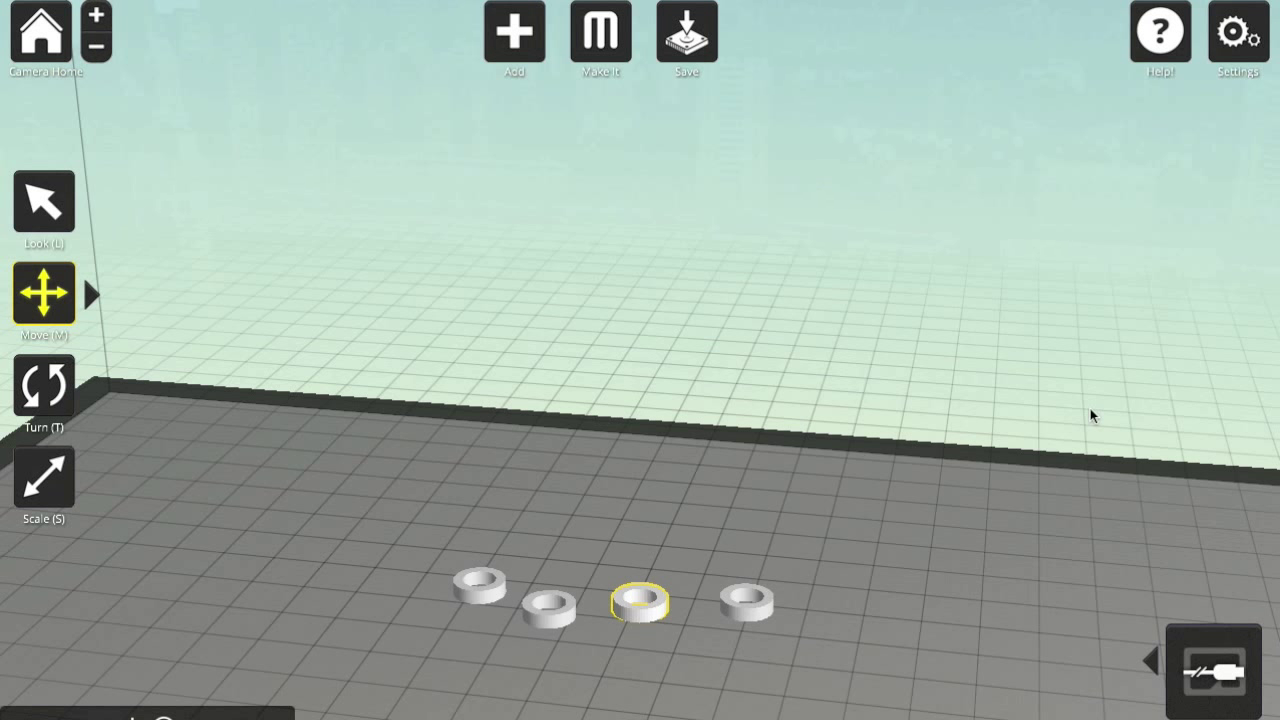
click(893, 543)
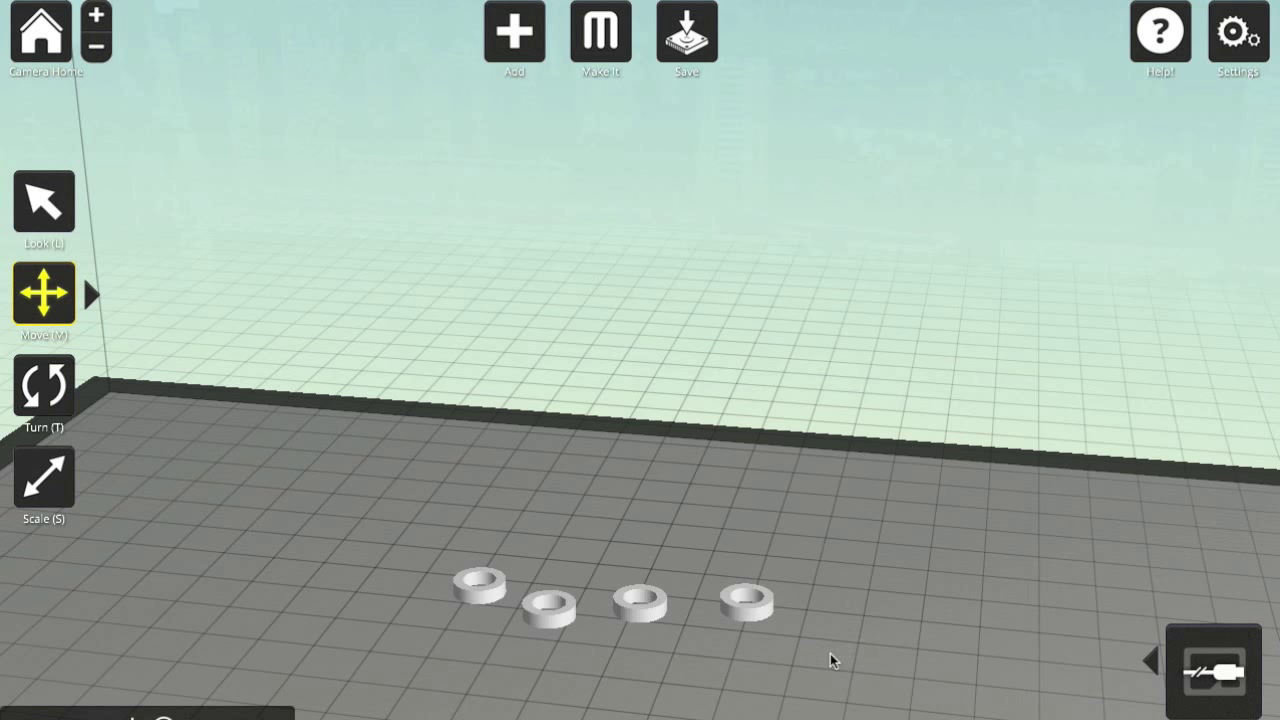
Step: Open the print export settings for the four spacers and set the infill to 50%
scroll(806, 631, down, 3)
scroll(734, 591, down, 3)
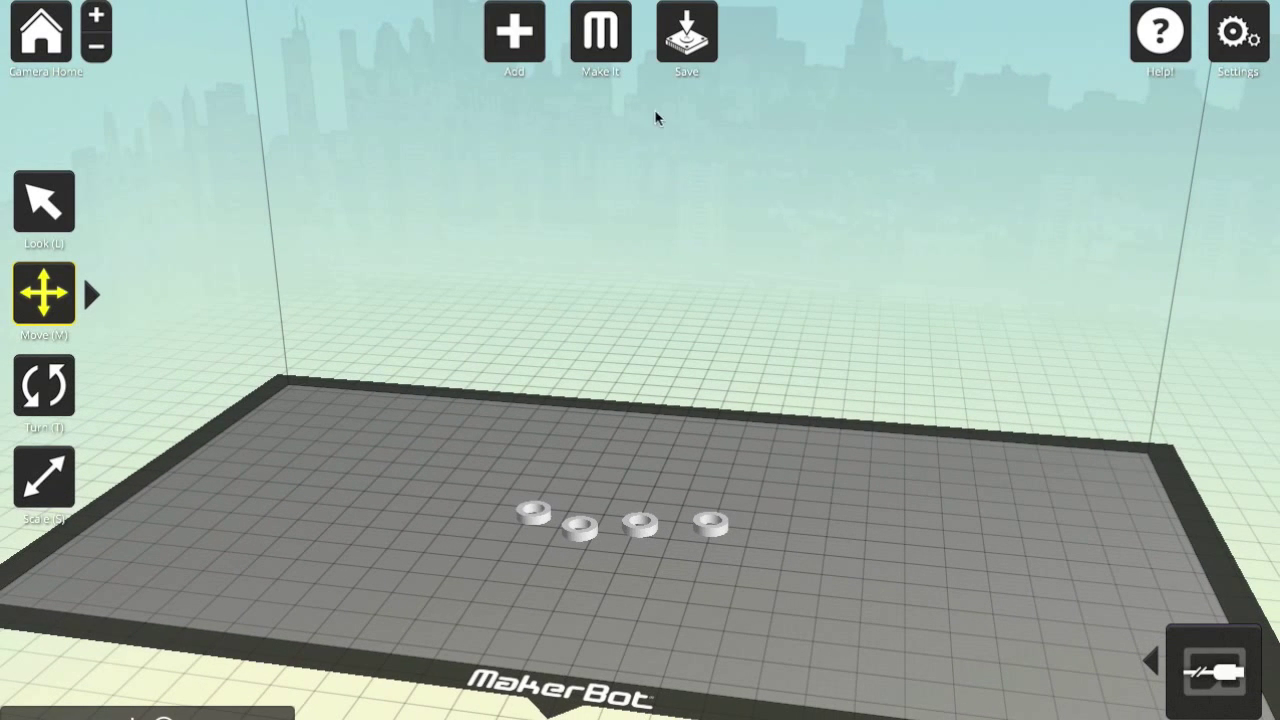
click(601, 32)
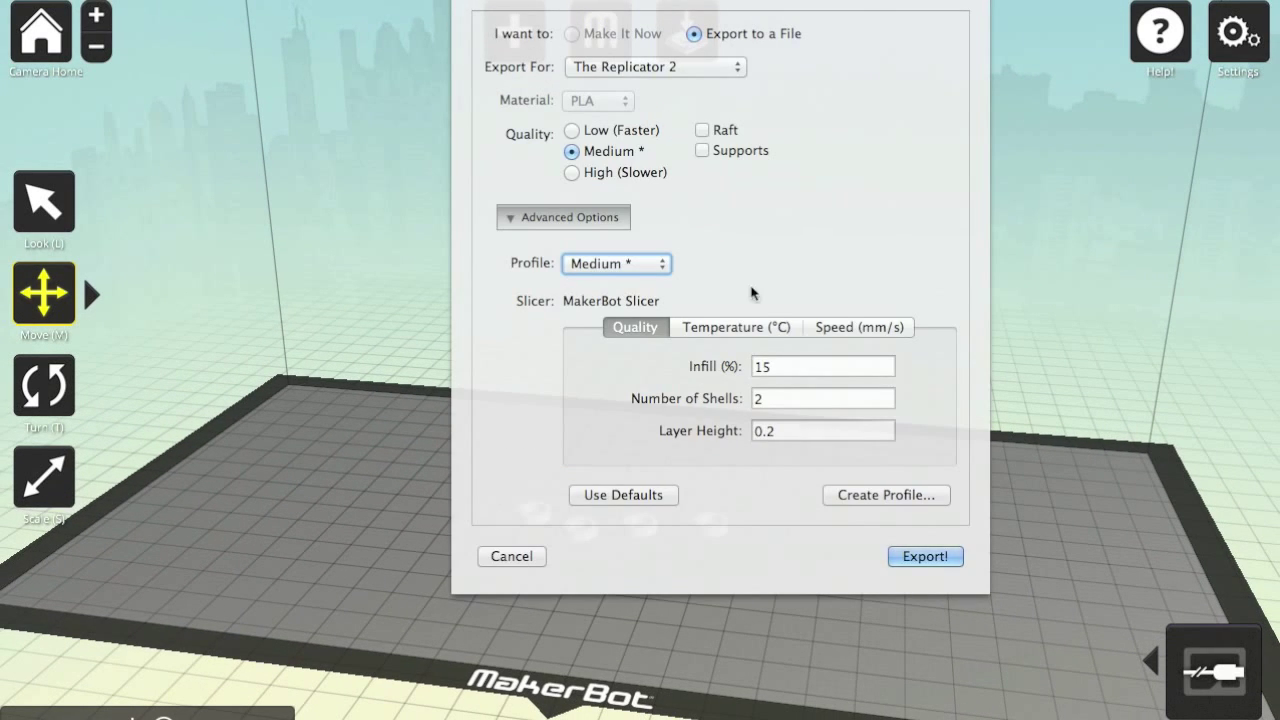
click(783, 366)
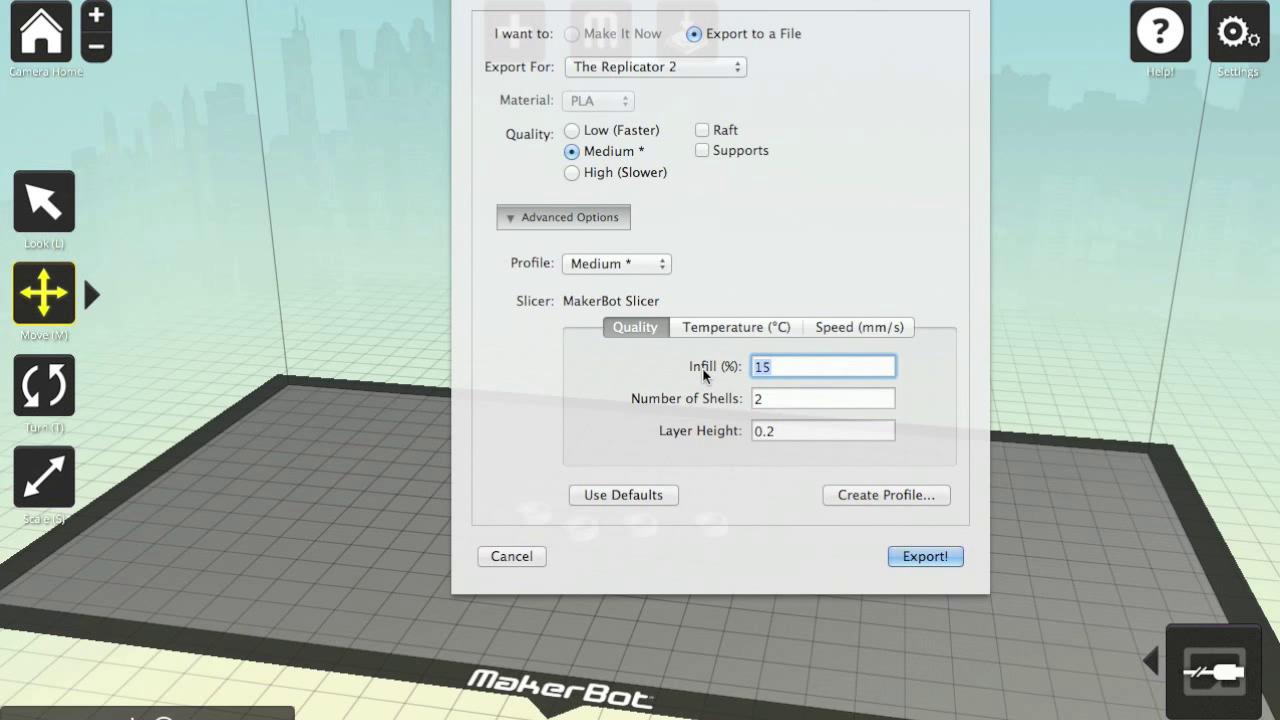
text(50)
click(788, 431)
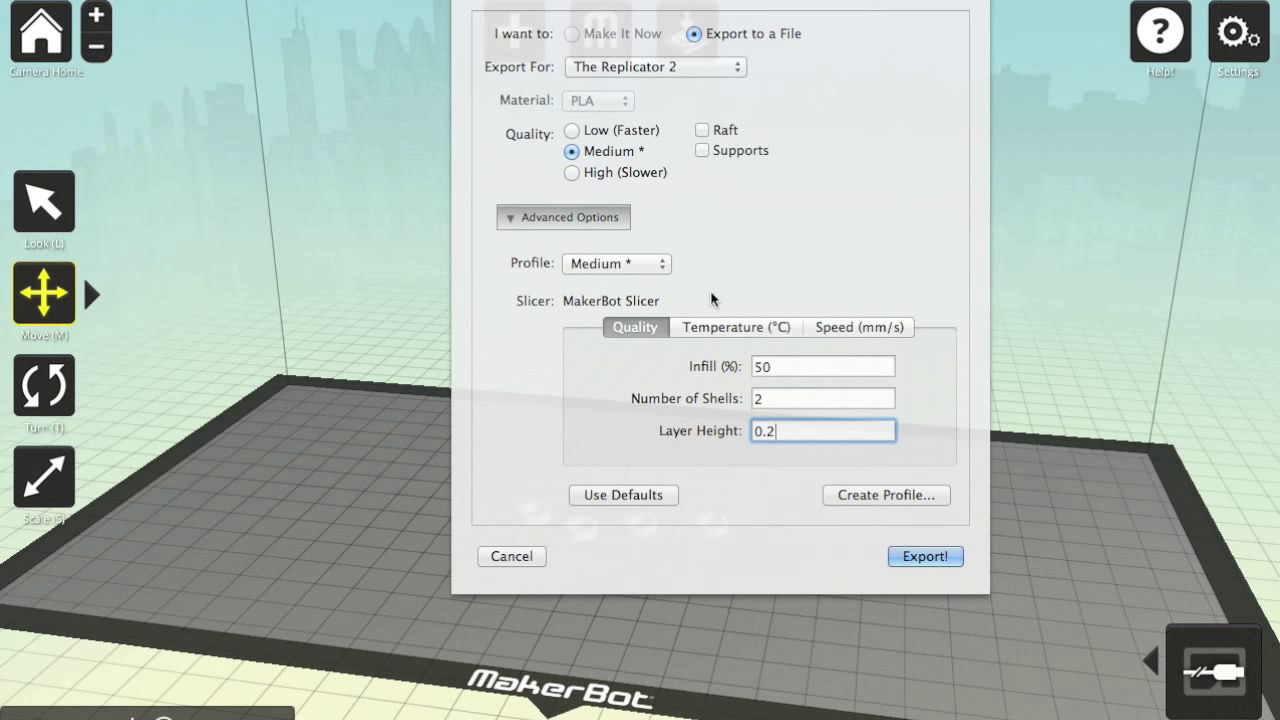
Step: Export the print file as spacer.x3g to the MBR2 card in X3G format
click(934, 562)
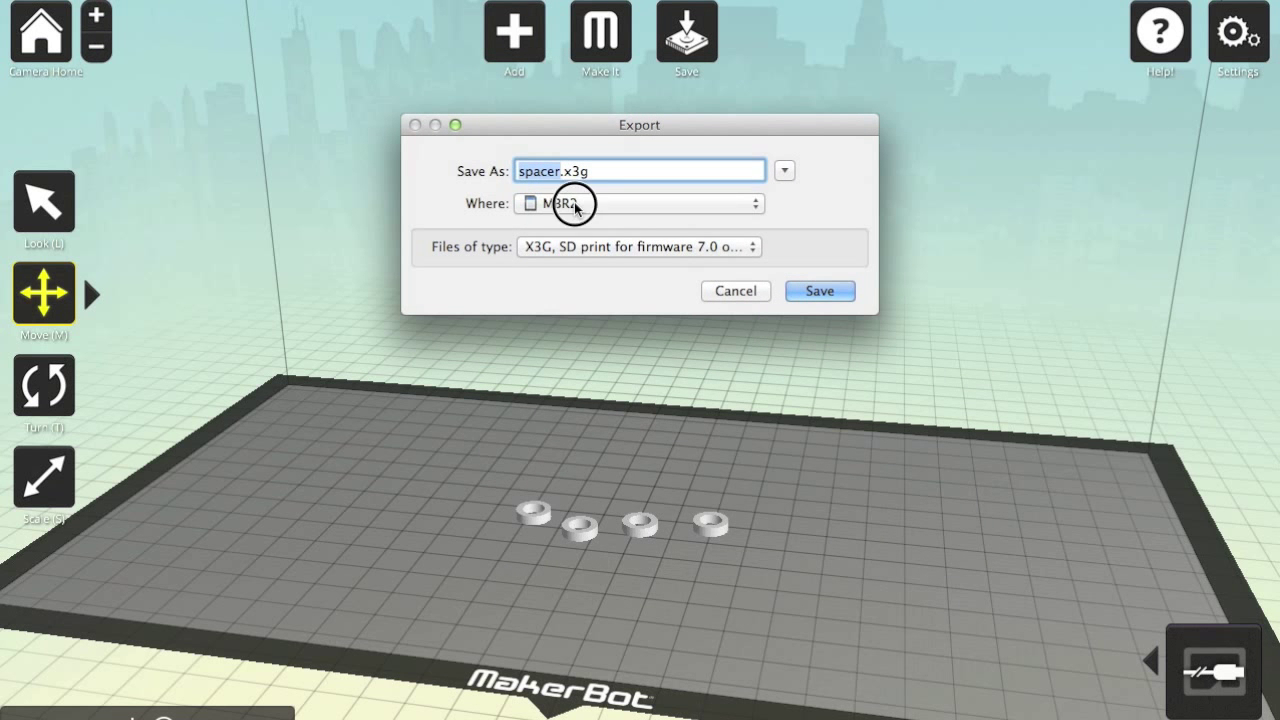
click(575, 205)
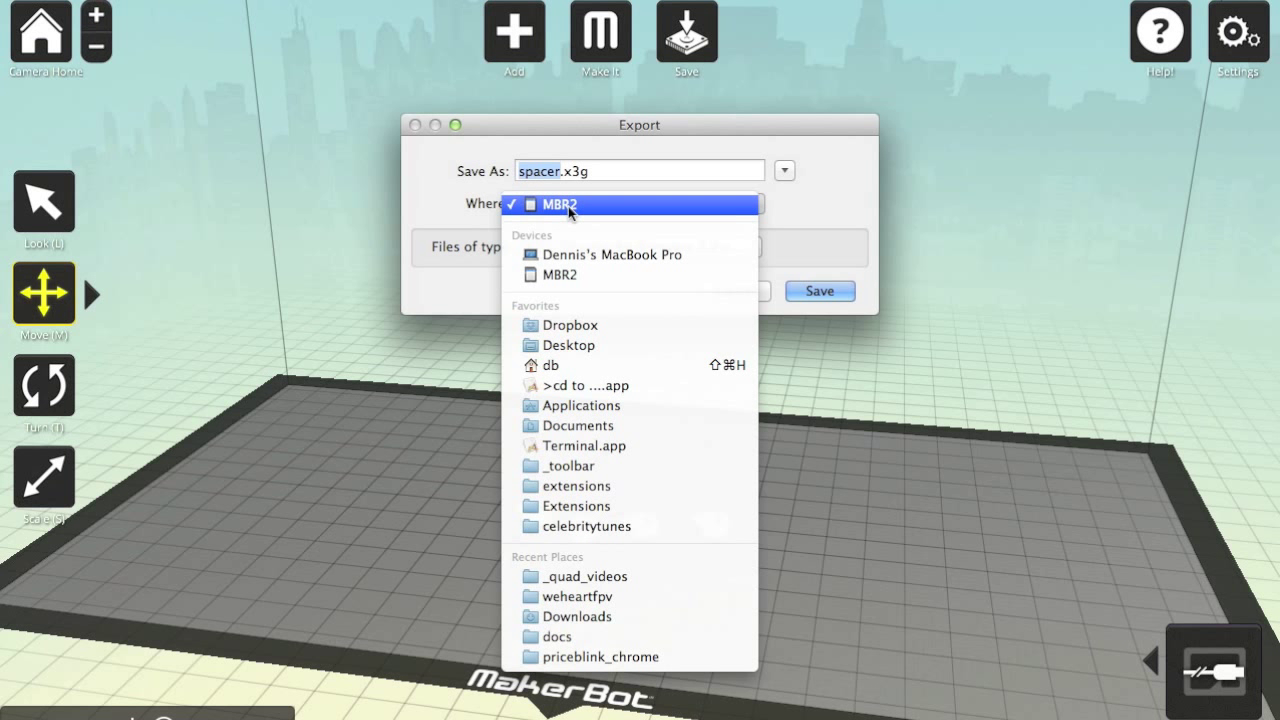
click(614, 131)
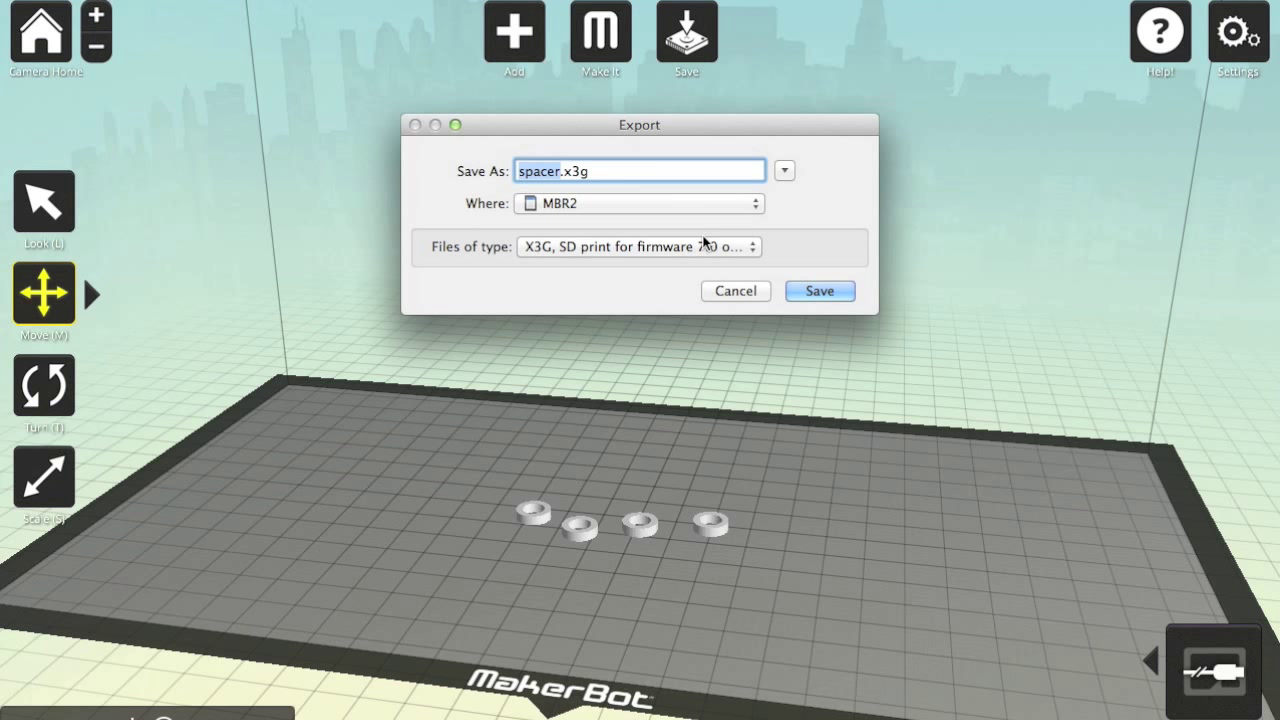
click(821, 291)
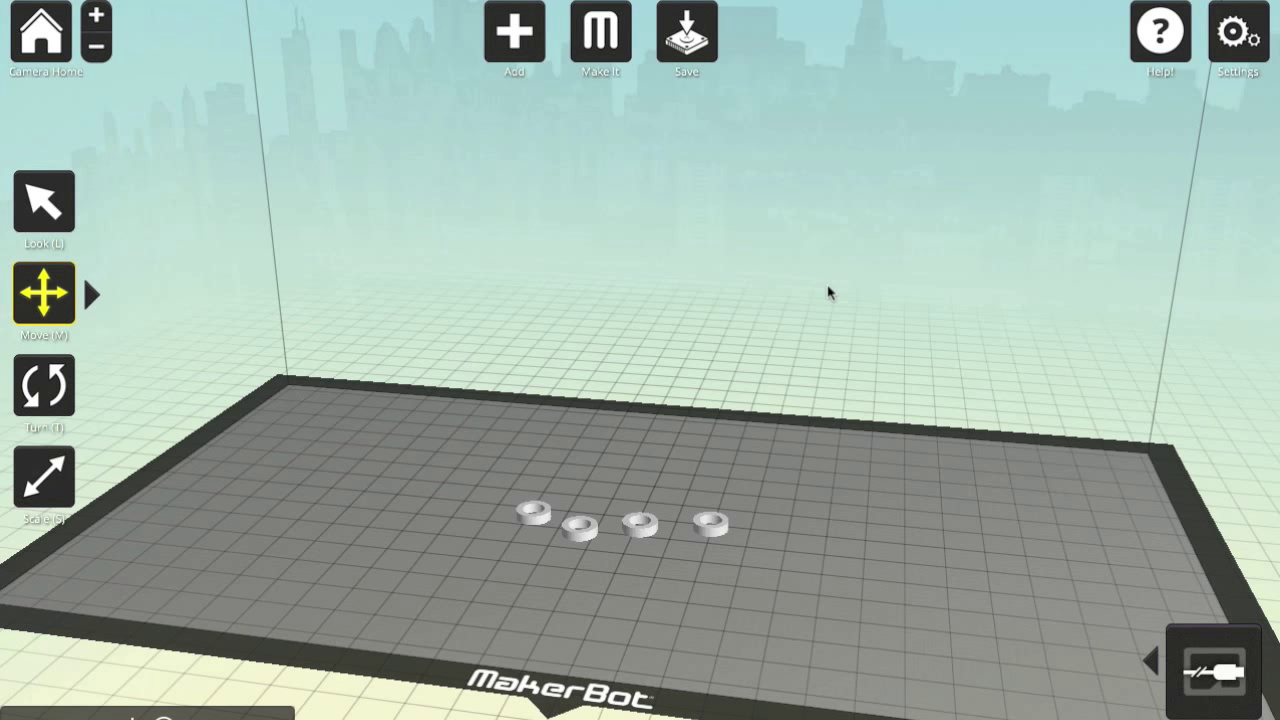